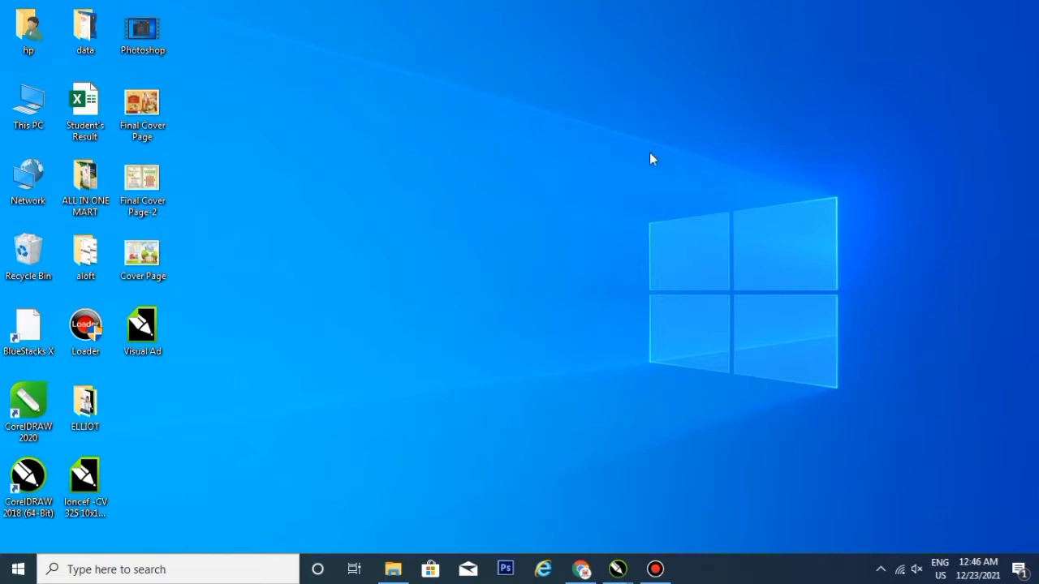
# - Launch Google Chrome from the taskbar to a New Tab page
pyautogui.click(581, 571)
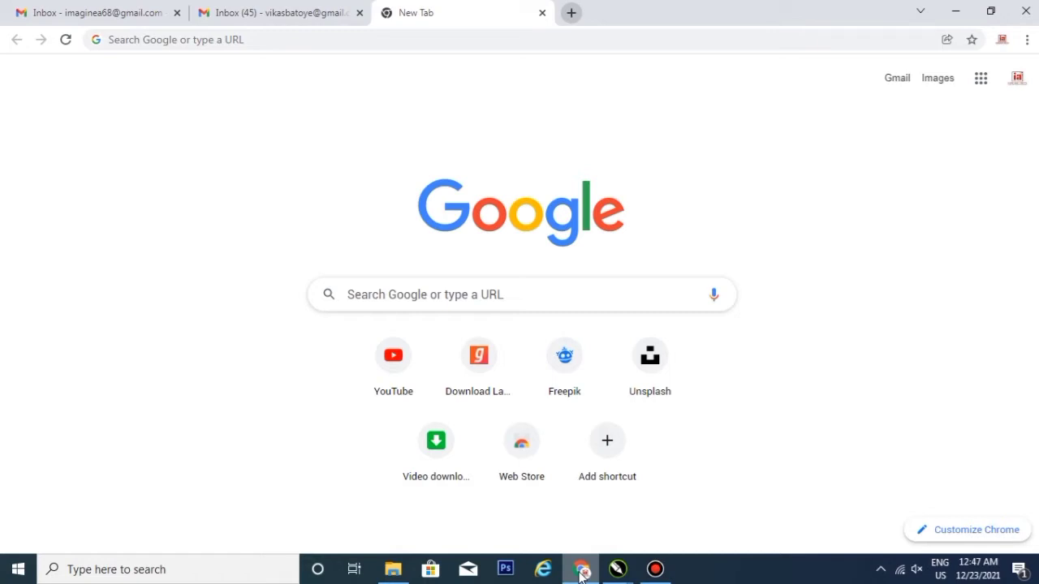
# - Go to unsplash.com from the Google search box
pyautogui.click(386, 291)
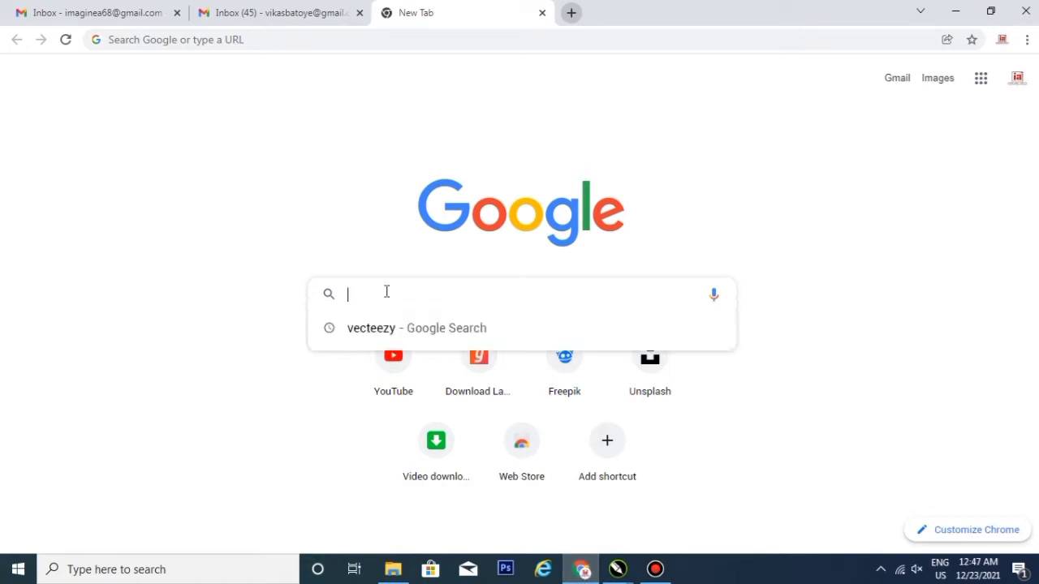
pyautogui.write('un')
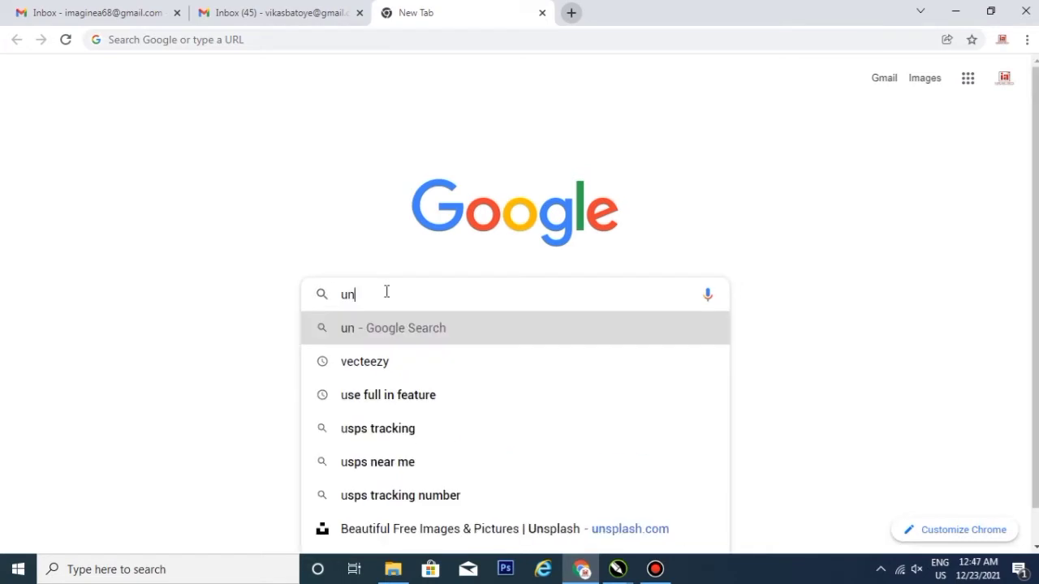
pyautogui.write('spla')
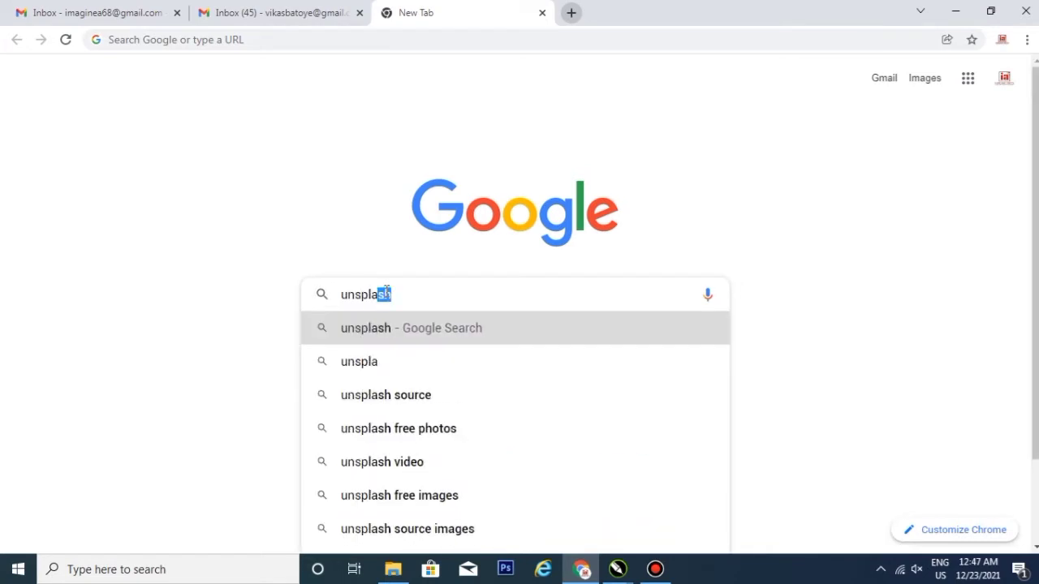
pyautogui.write('sh.com')
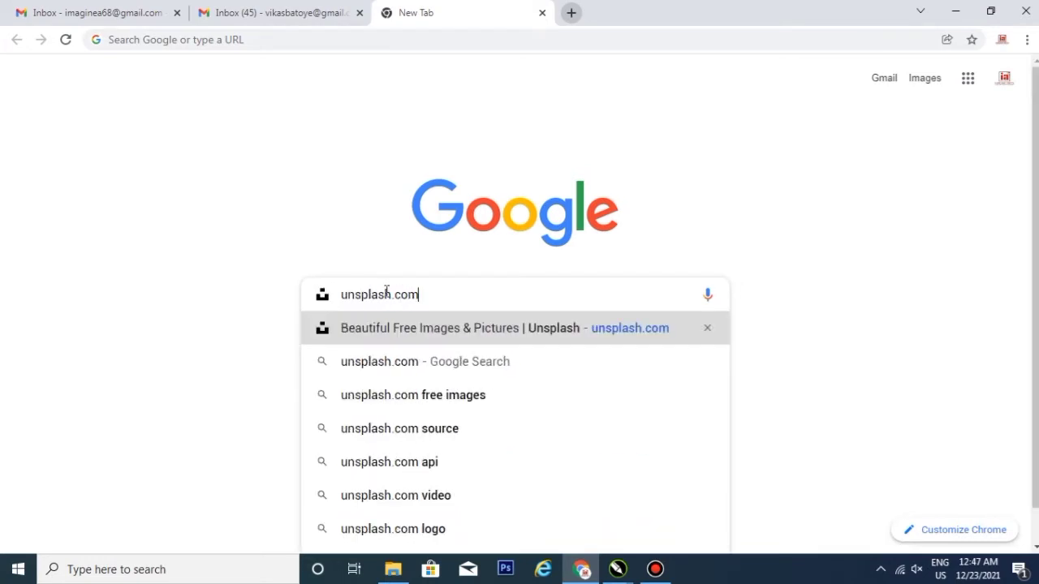
pyautogui.press('Return')
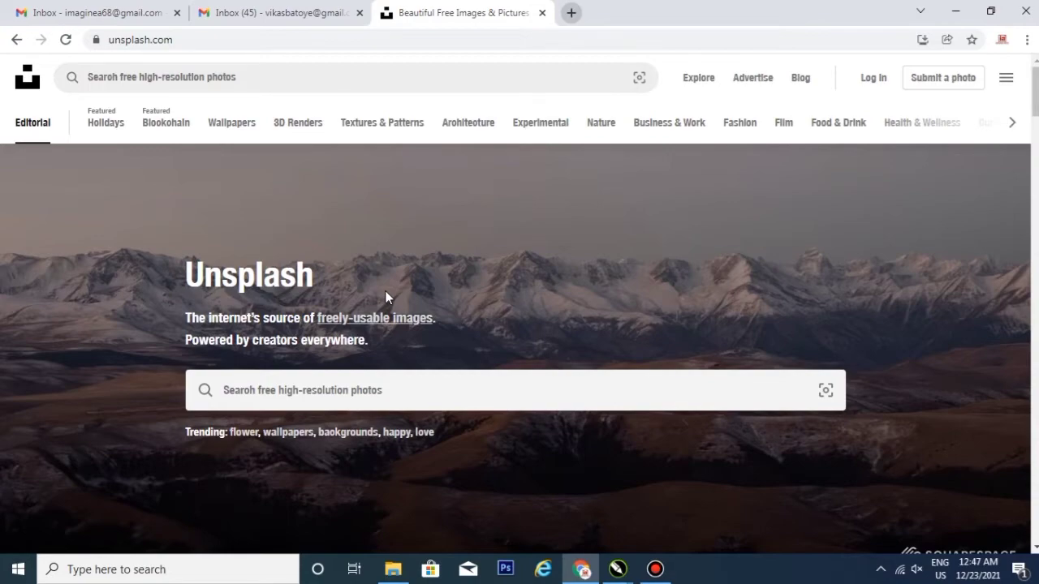
# - Scroll down through the Unsplash homepage photo feed
pyautogui.scroll(-2, 385, 292)
pyautogui.scroll(-4, 385, 292)
pyautogui.scroll(-2, 386, 293)
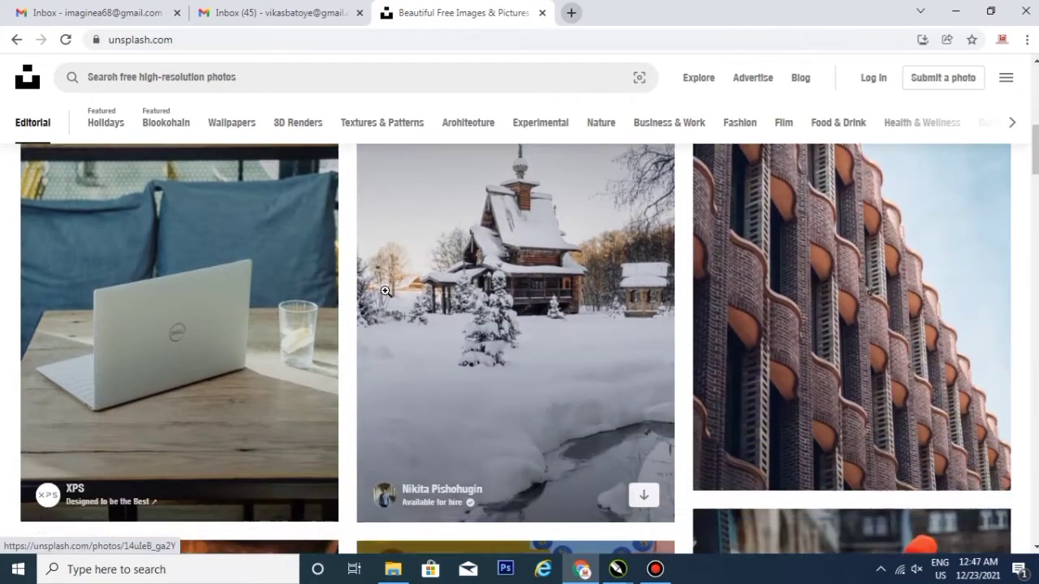
pyautogui.scroll(-4, 385, 292)
pyautogui.scroll(-2, 386, 292)
pyautogui.scroll(-3, 385, 290)
pyautogui.scroll(-4, 385, 290)
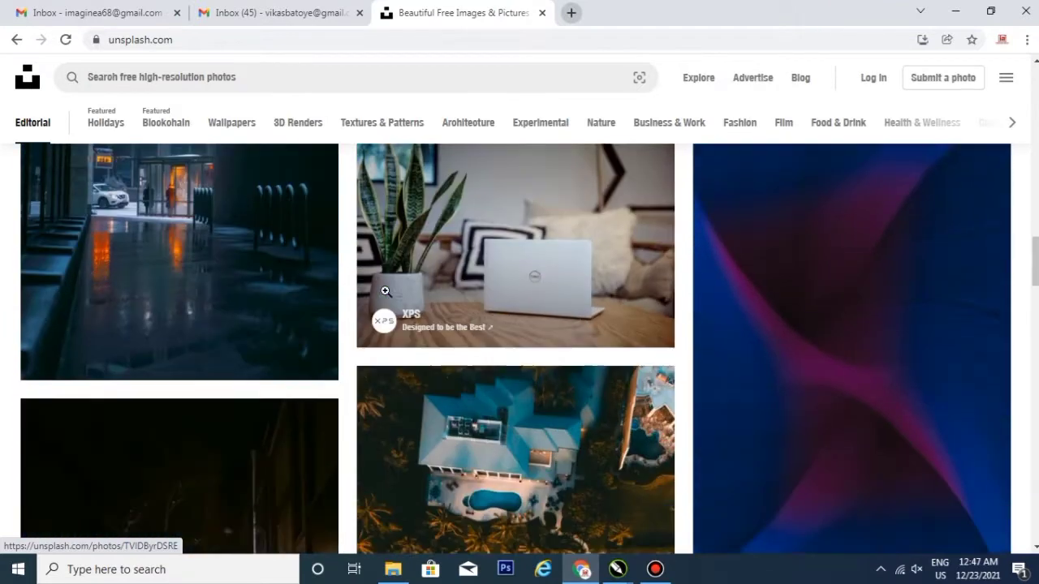
pyautogui.scroll(1, 464, 315)
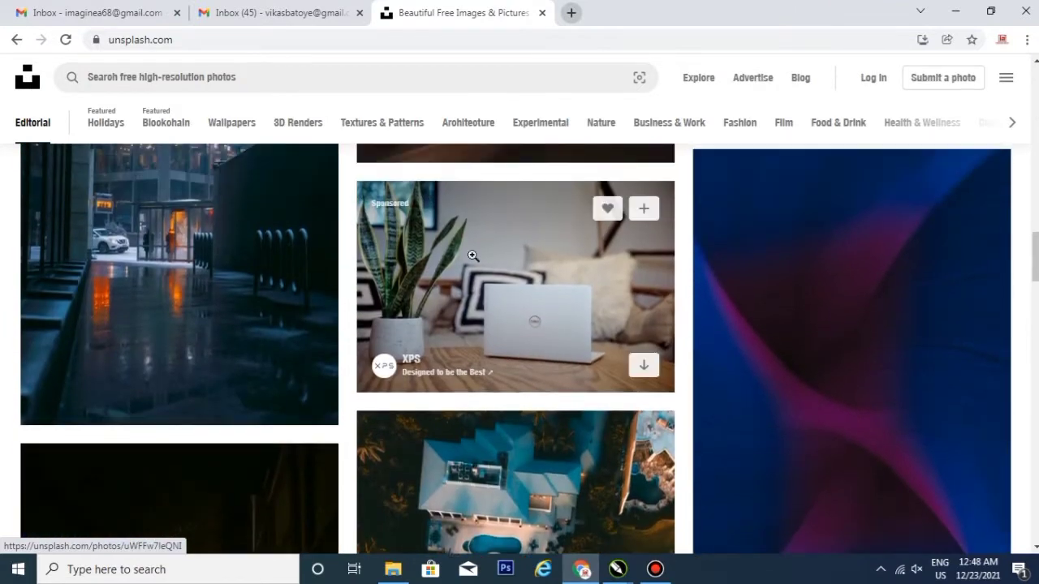
# - Download the silver laptop on brown wooden table photo at its free size
pyautogui.click(550, 310)
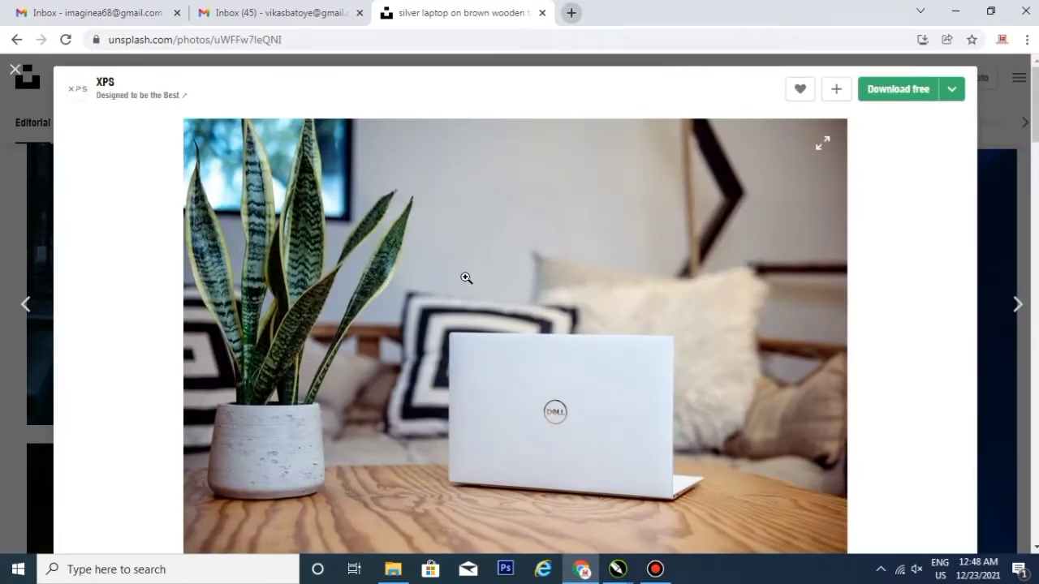
pyautogui.scroll(-1, 371, 267)
pyautogui.scroll(1, 371, 267)
pyautogui.click(952, 90)
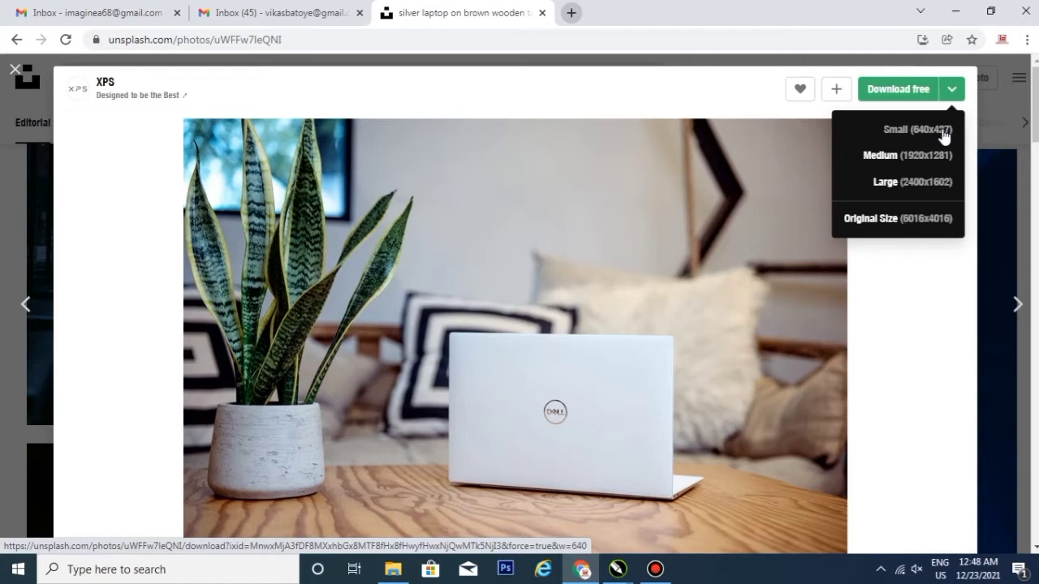
pyautogui.click(917, 90)
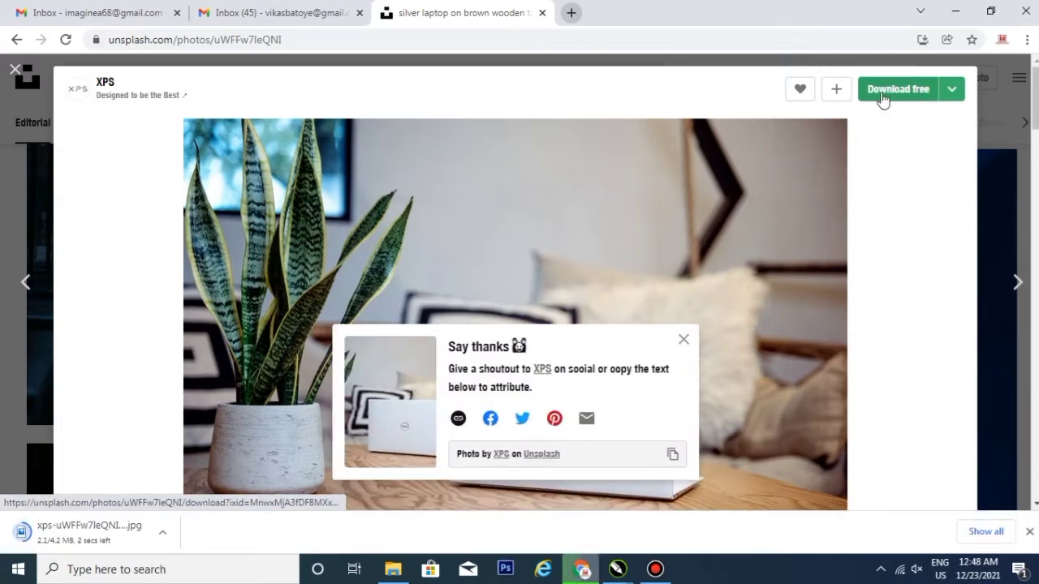
# - Preview xps-uWFFw7leQNI-unsplash.jpg in Photos, then close the viewer
pyautogui.click(74, 536)
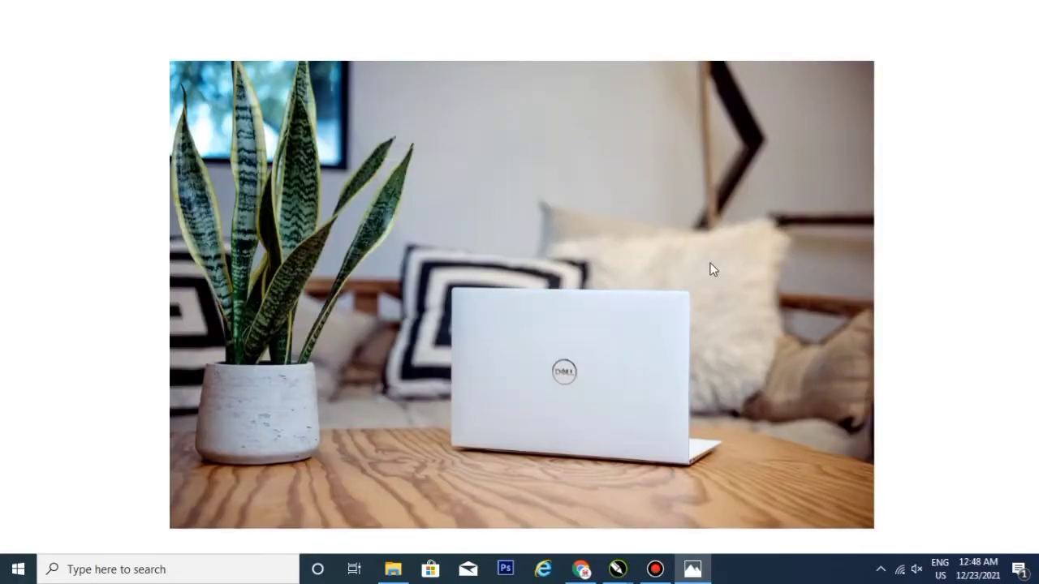
pyautogui.moveTo(664, 308)
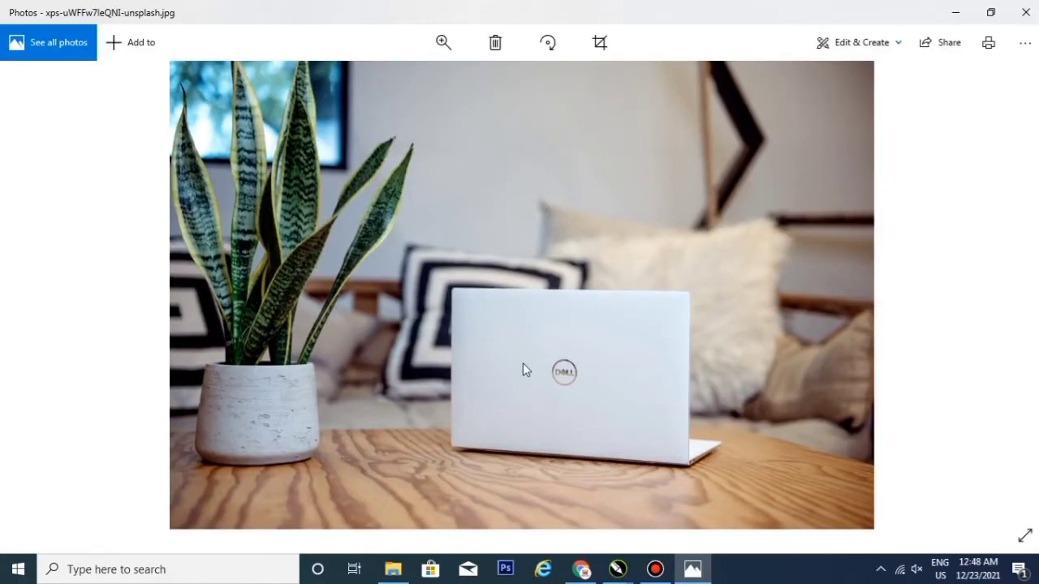
pyautogui.click(1026, 12)
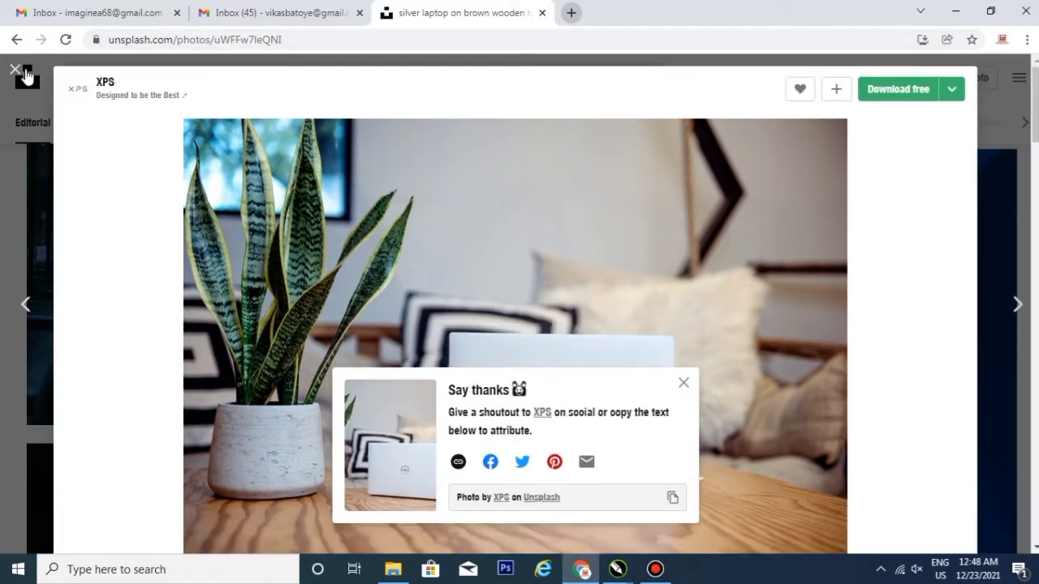
# - Close the laptop photo details and dismiss the Say thanks message
pyautogui.click(16, 70)
pyautogui.scroll(4, 373, 295)
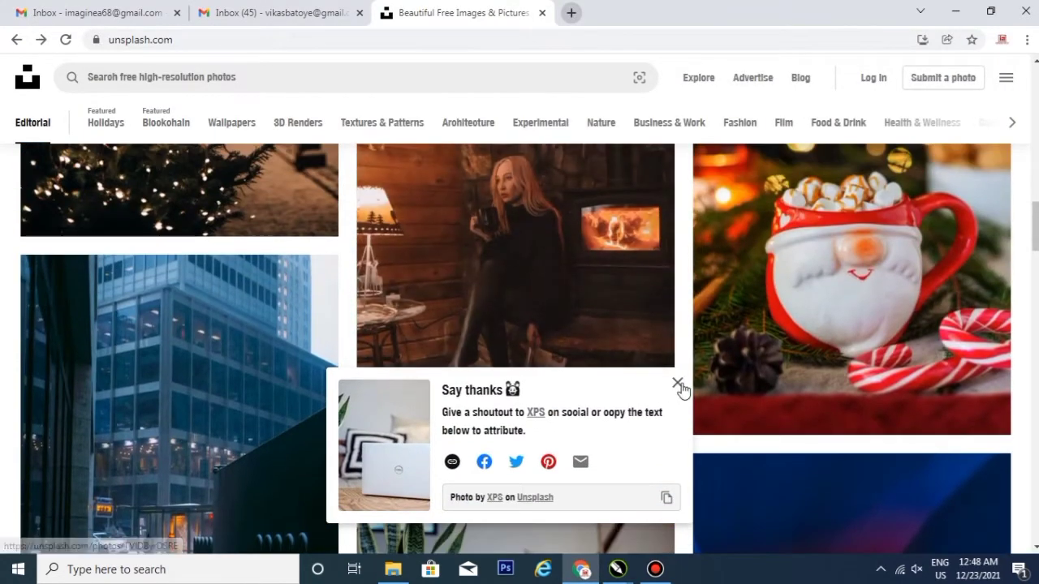
pyautogui.click(677, 382)
pyautogui.scroll(3, 285, 215)
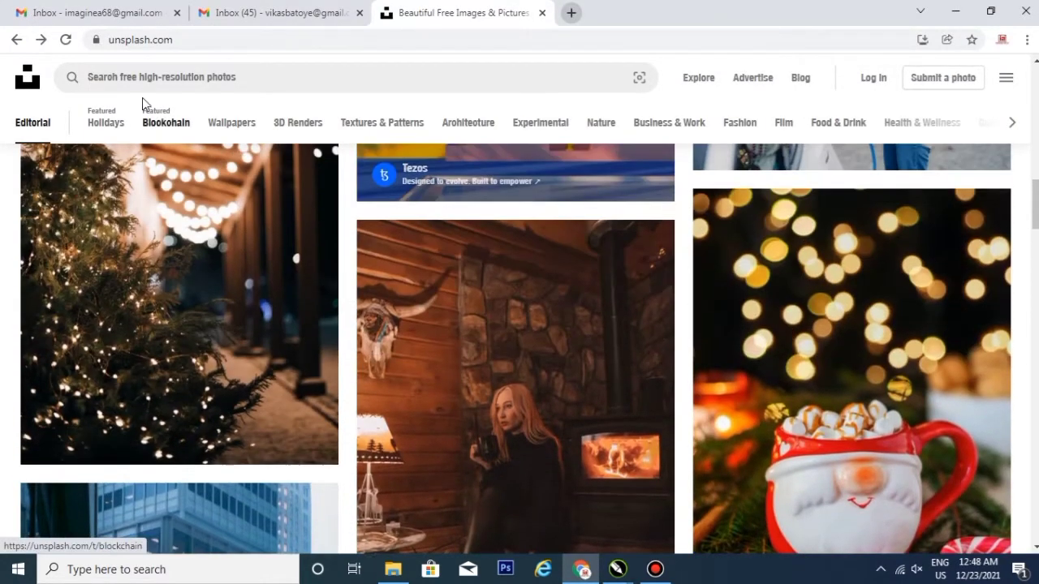
# - Search Unsplash for 'India' from recent searches and scroll through the photos
pyautogui.click(140, 80)
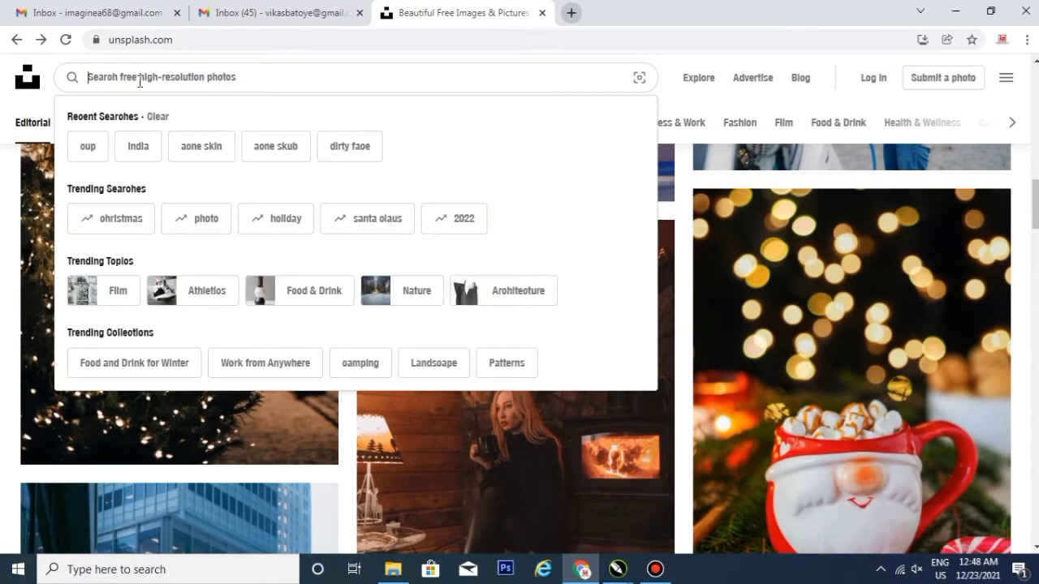
pyautogui.click(138, 147)
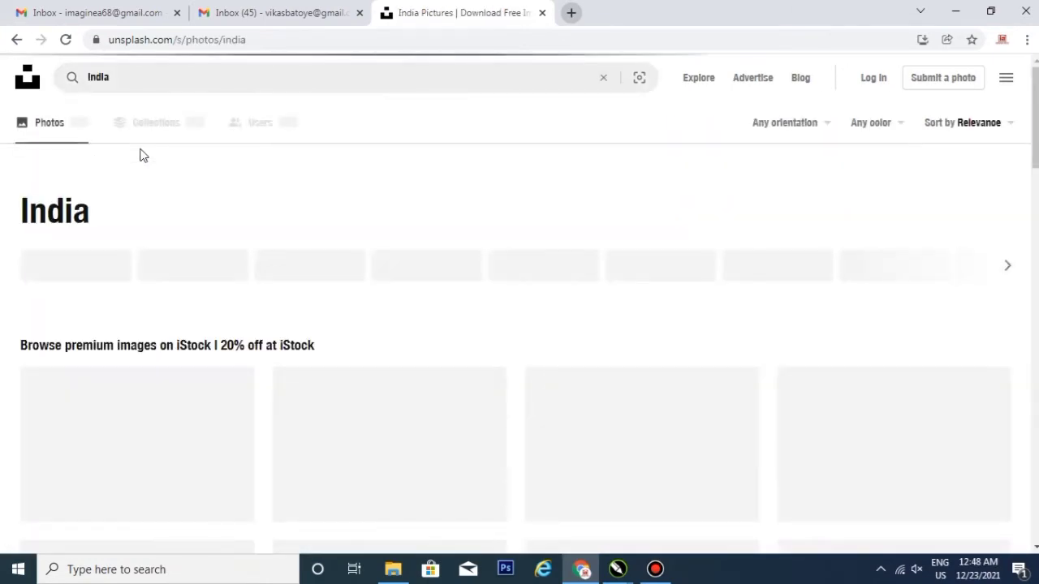
pyautogui.scroll(-2, 724, 307)
pyautogui.scroll(-2, 724, 308)
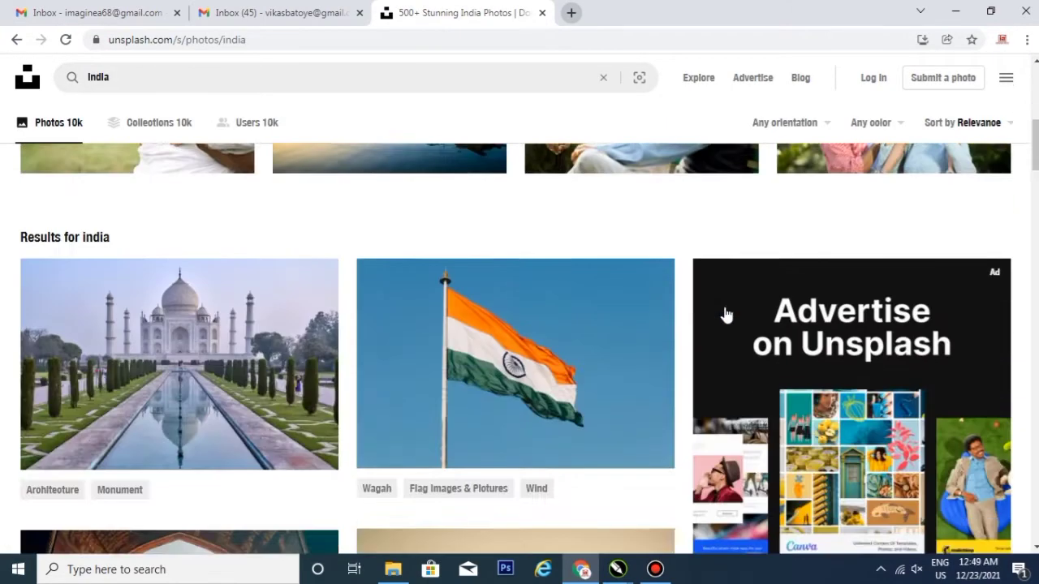
pyautogui.scroll(-3, 725, 314)
pyautogui.scroll(-3, 725, 314)
pyautogui.scroll(-2, 726, 314)
pyautogui.scroll(-3, 726, 314)
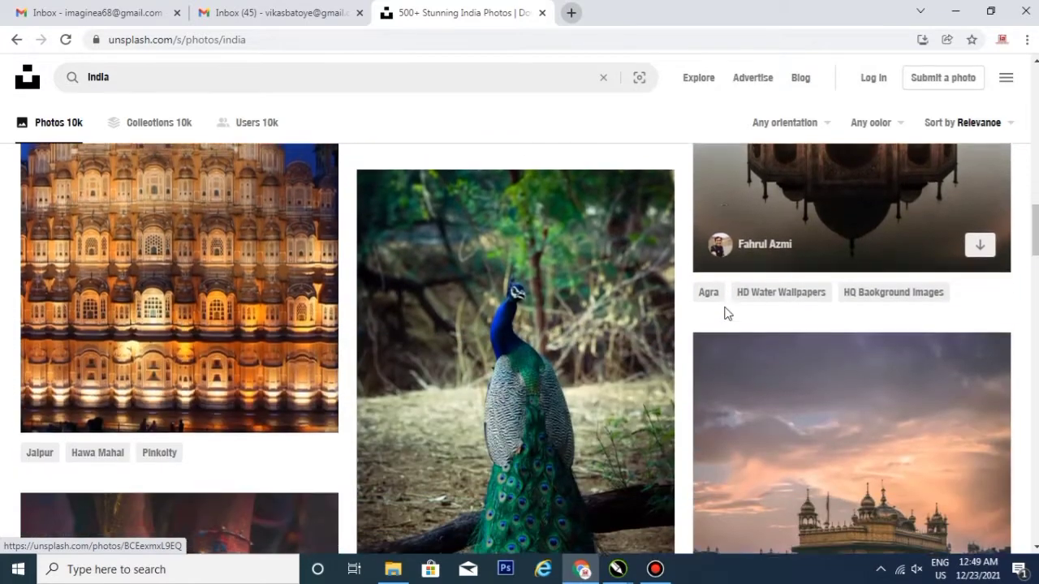
pyautogui.scroll(-3, 726, 308)
pyautogui.scroll(-3, 146, 311)
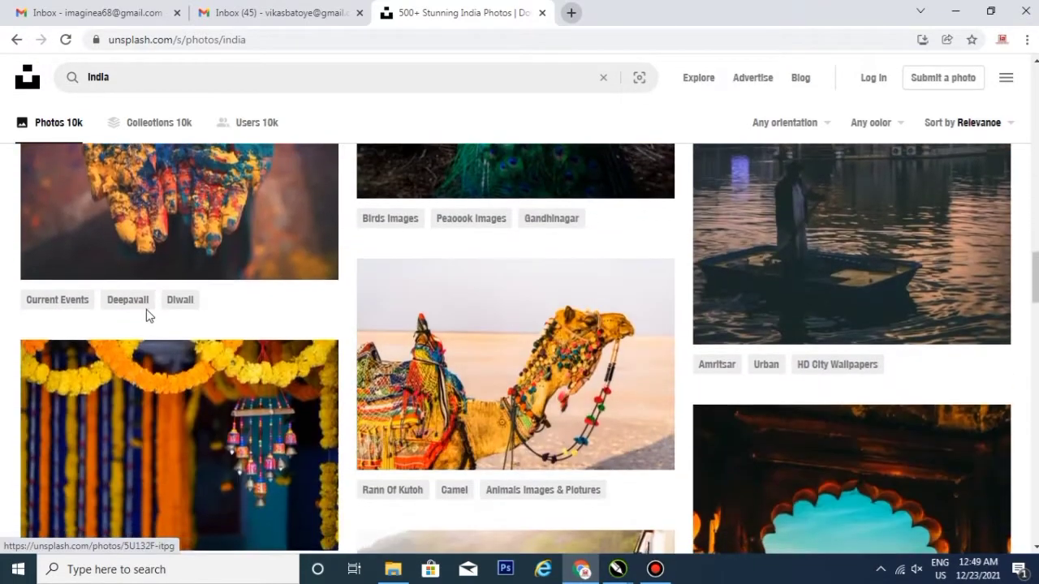
pyautogui.scroll(-2, 77, 305)
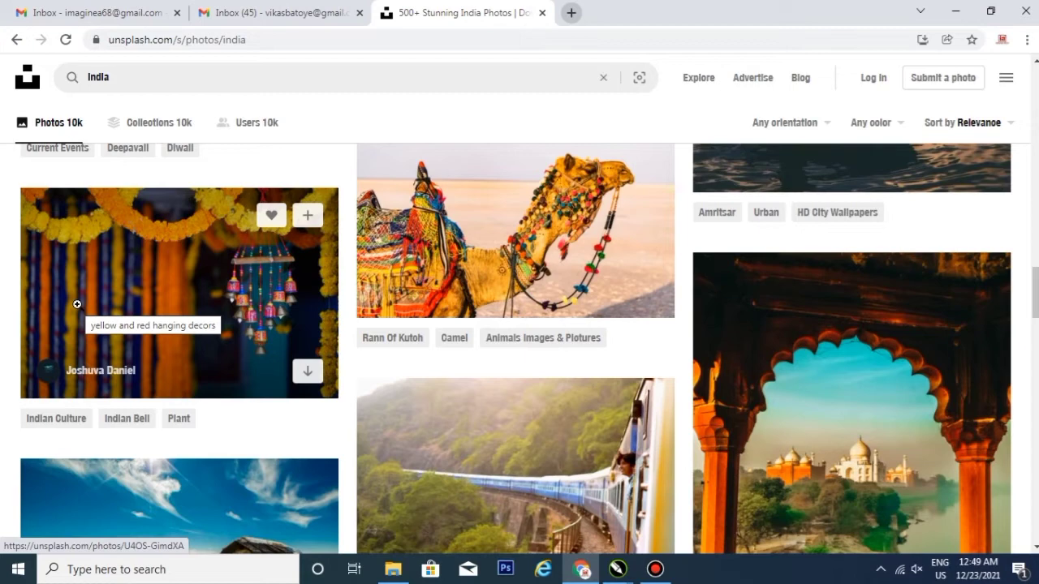
# - Swap the Unsplash tab for a new tab and search Google for 'pixabay'
pyautogui.click(572, 12)
pyautogui.click(489, 12)
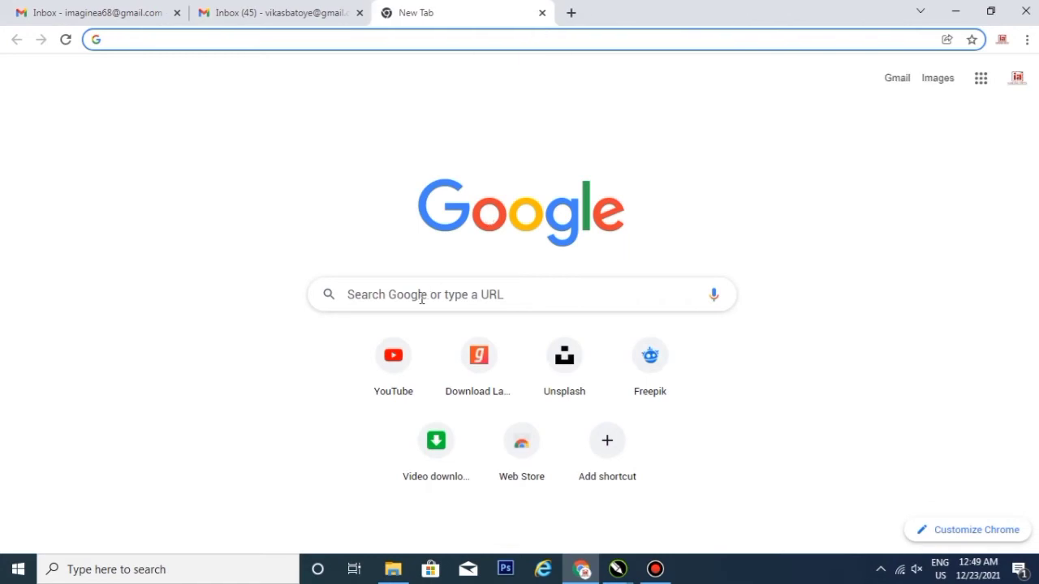
pyautogui.click(412, 298)
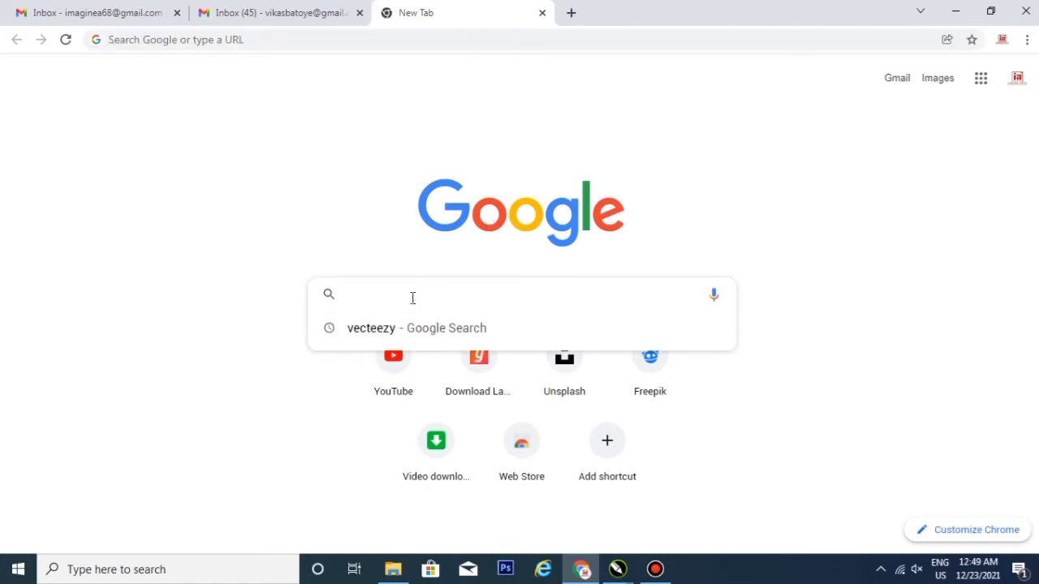
pyautogui.write('pixa')
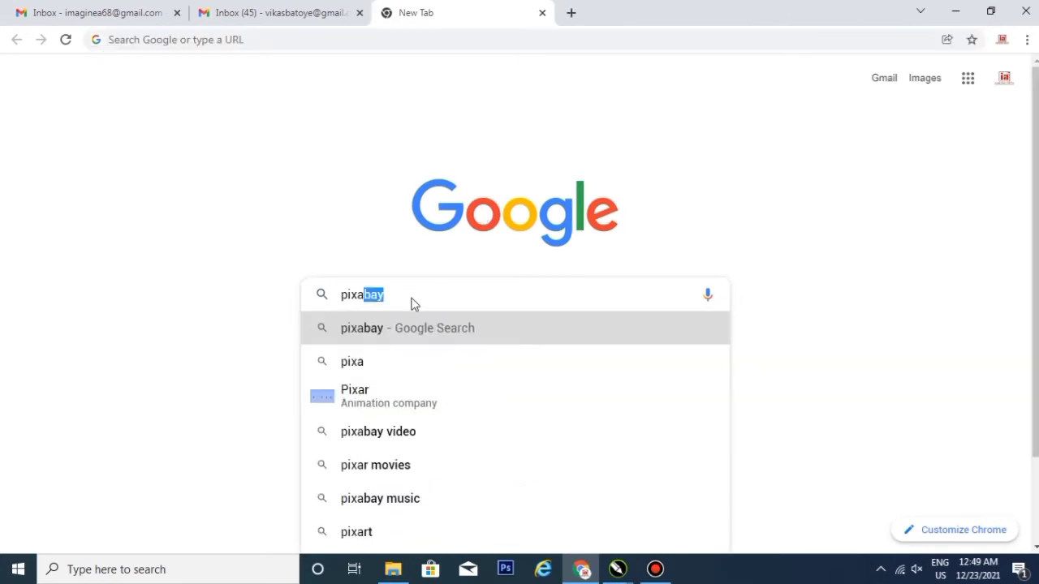
pyautogui.write('b')
pyautogui.write('ay')
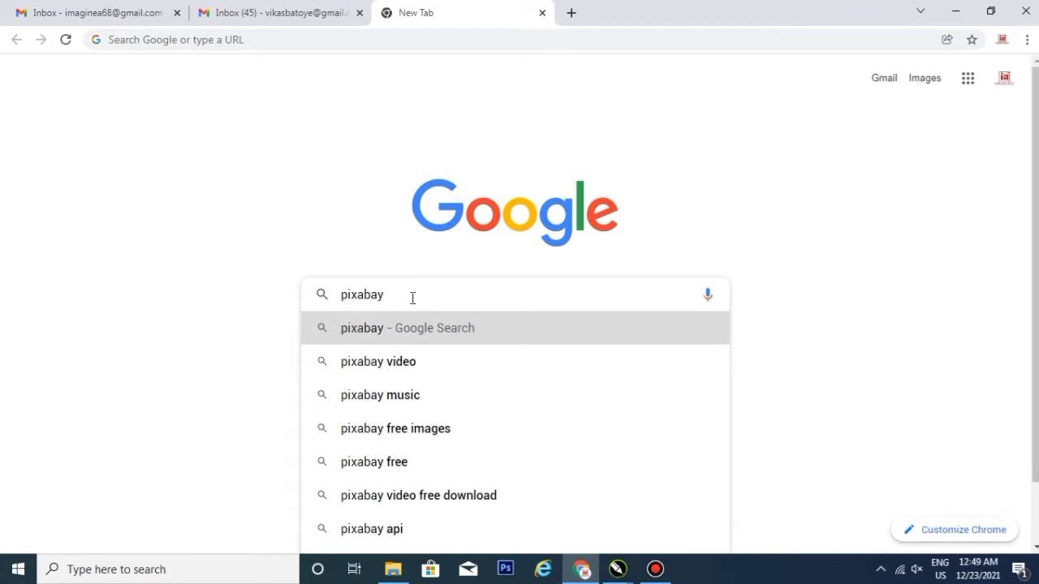
pyautogui.press('Return')
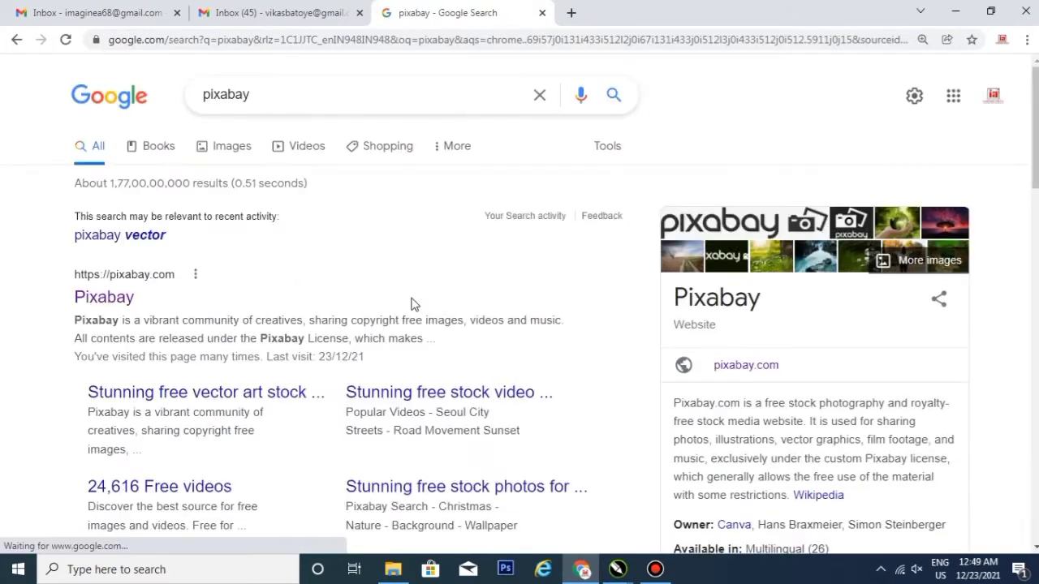
pyautogui.click(109, 304)
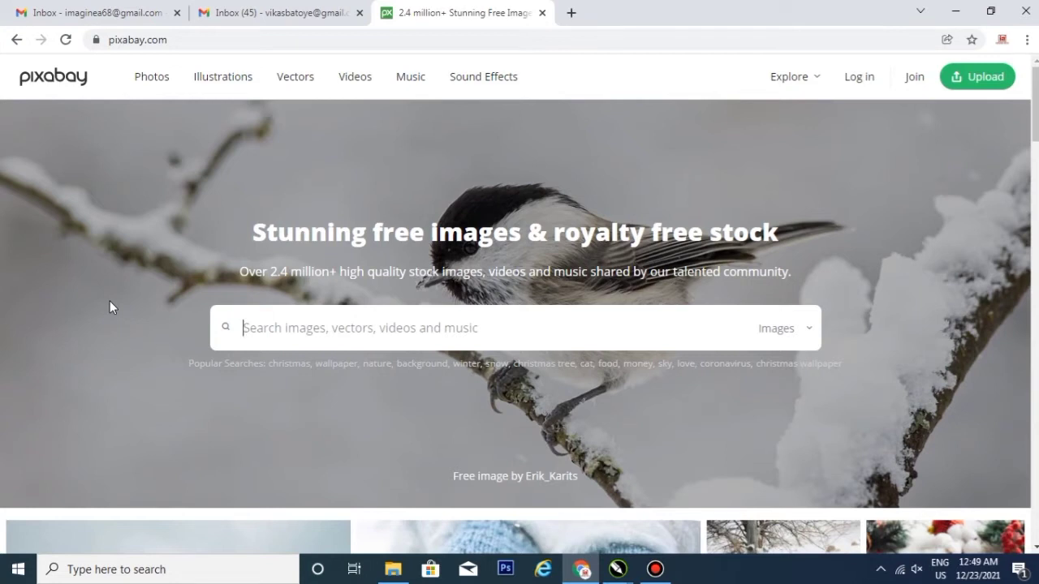
pyautogui.scroll(-3, 122, 305)
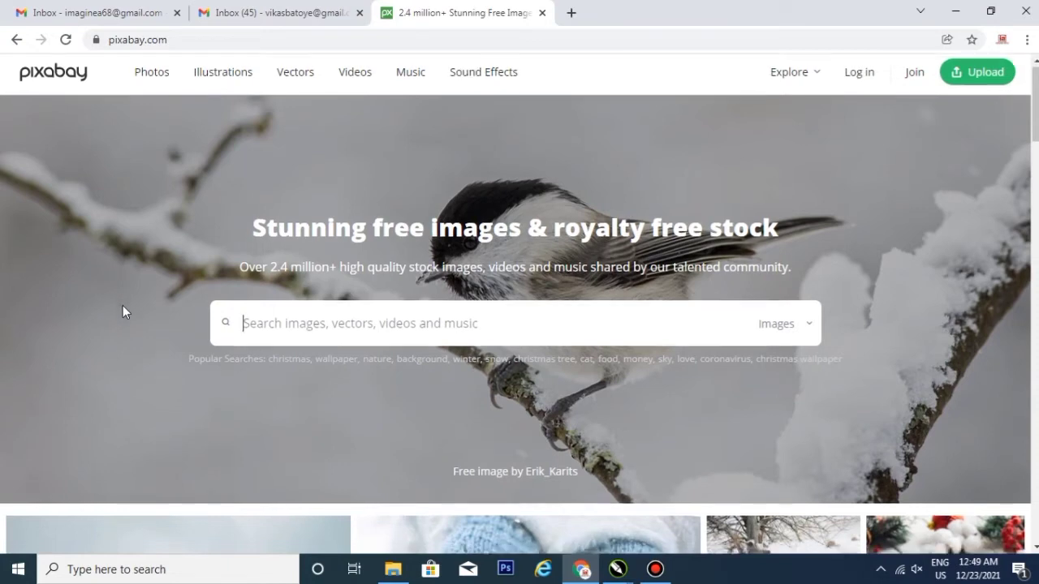
pyautogui.scroll(-2, 124, 312)
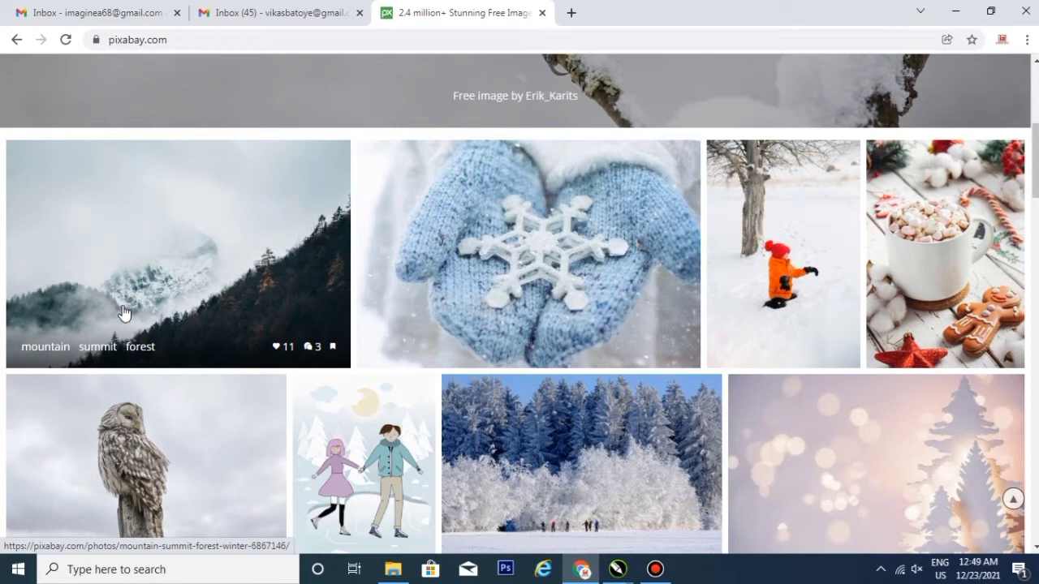
pyautogui.scroll(-2, 124, 312)
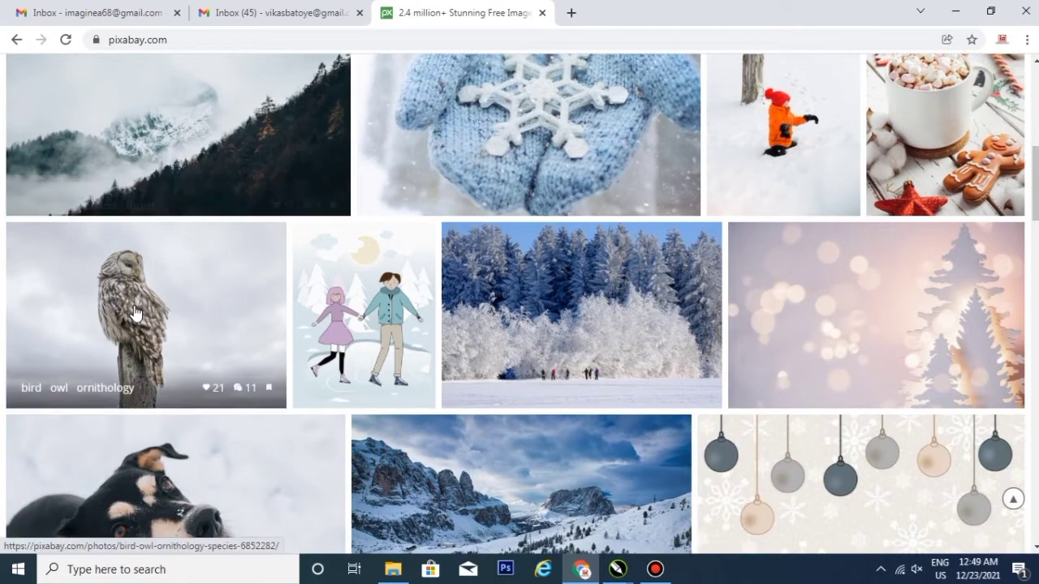
pyautogui.scroll(-4, 150, 318)
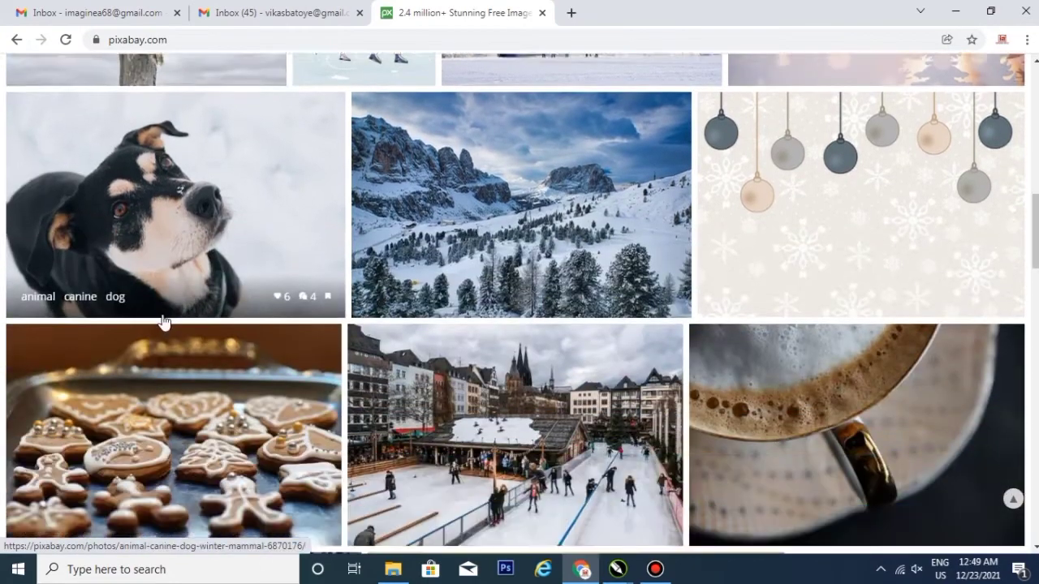
pyautogui.scroll(-4, 171, 322)
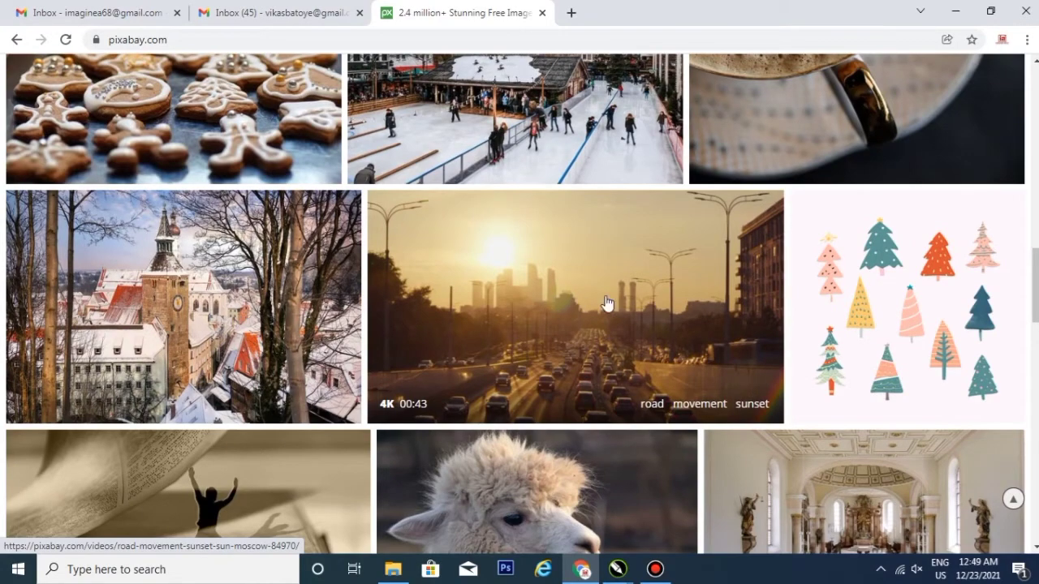
pyautogui.scroll(-2, 608, 304)
pyautogui.scroll(10, 608, 304)
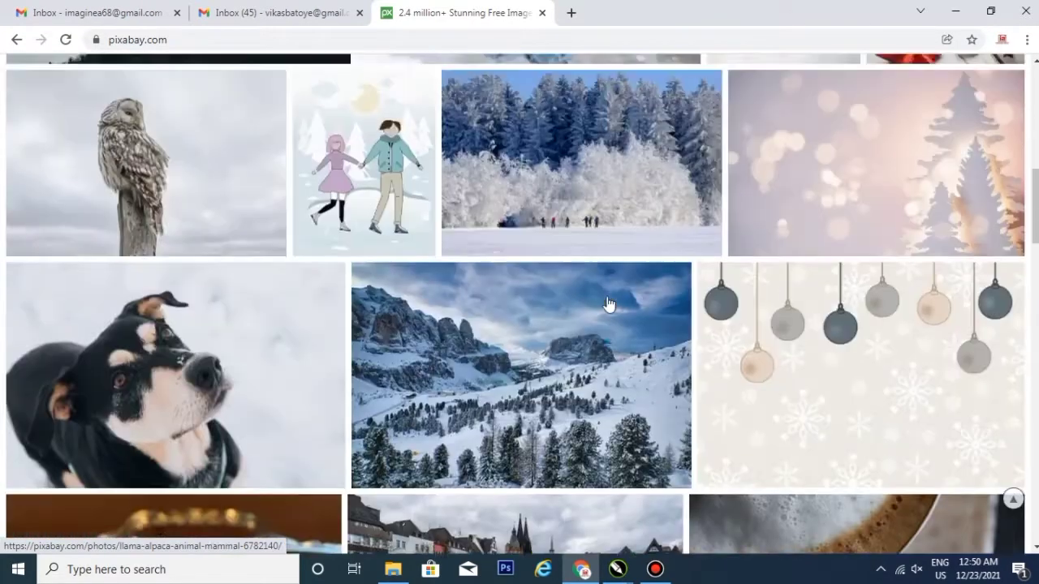
pyautogui.scroll(4, 607, 304)
pyautogui.scroll(3, 608, 304)
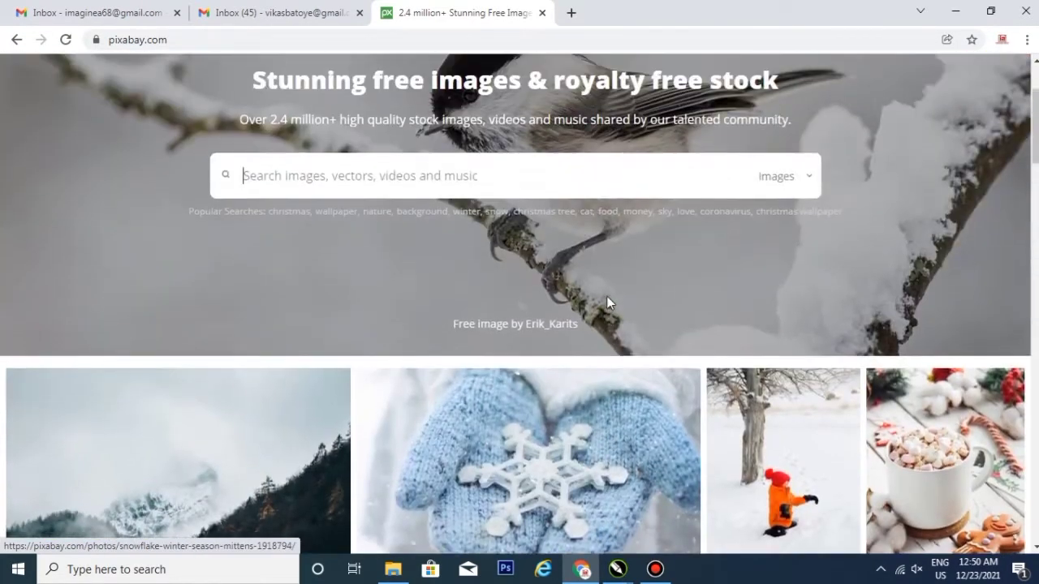
pyautogui.scroll(-5, 607, 297)
pyautogui.scroll(-4, 607, 297)
pyautogui.scroll(-6, 607, 297)
pyautogui.scroll(2, 607, 297)
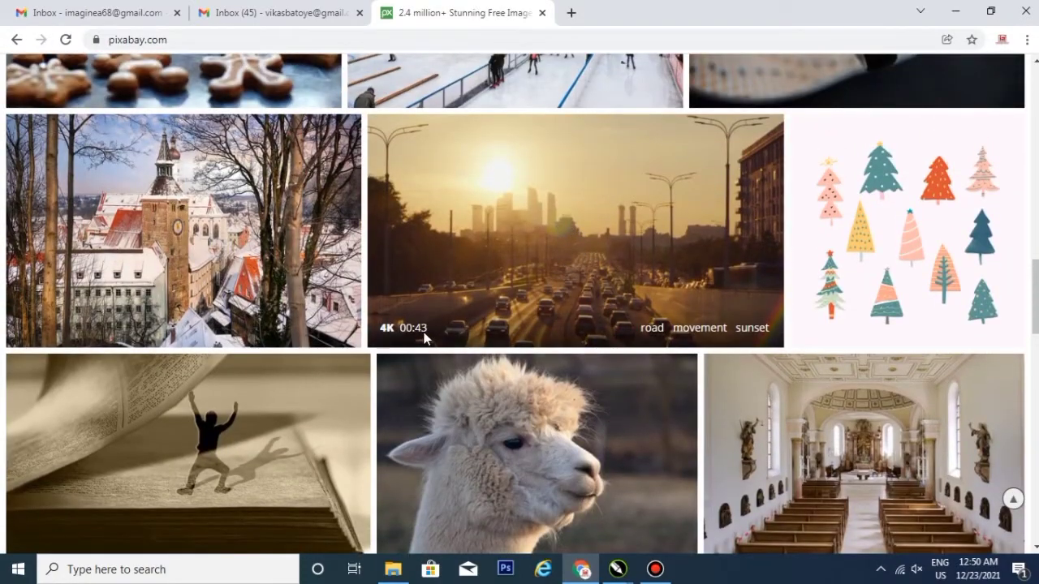
pyautogui.click(544, 248)
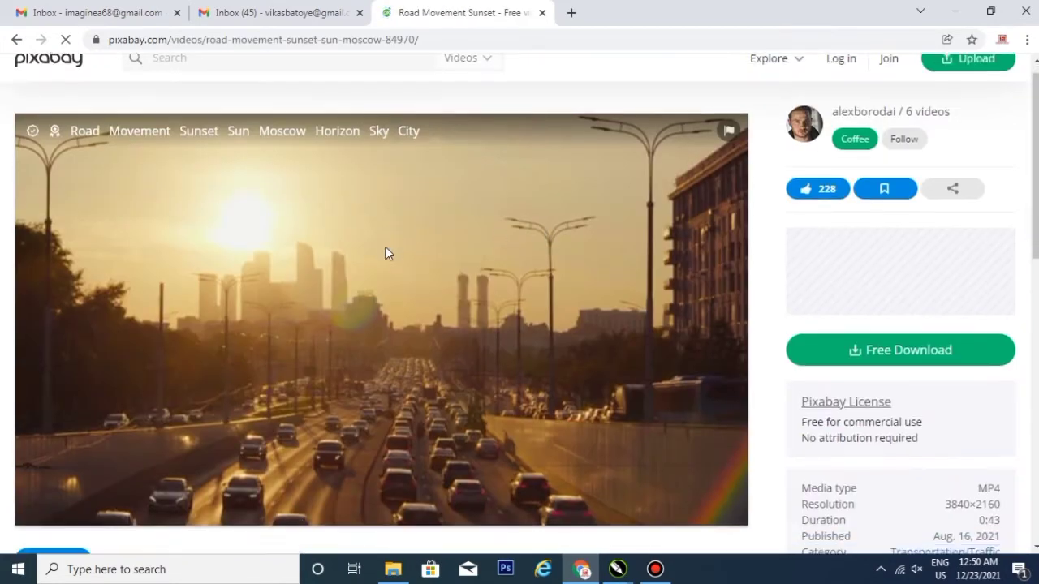
pyautogui.scroll(-2, 410, 246)
pyautogui.scroll(1, 505, 460)
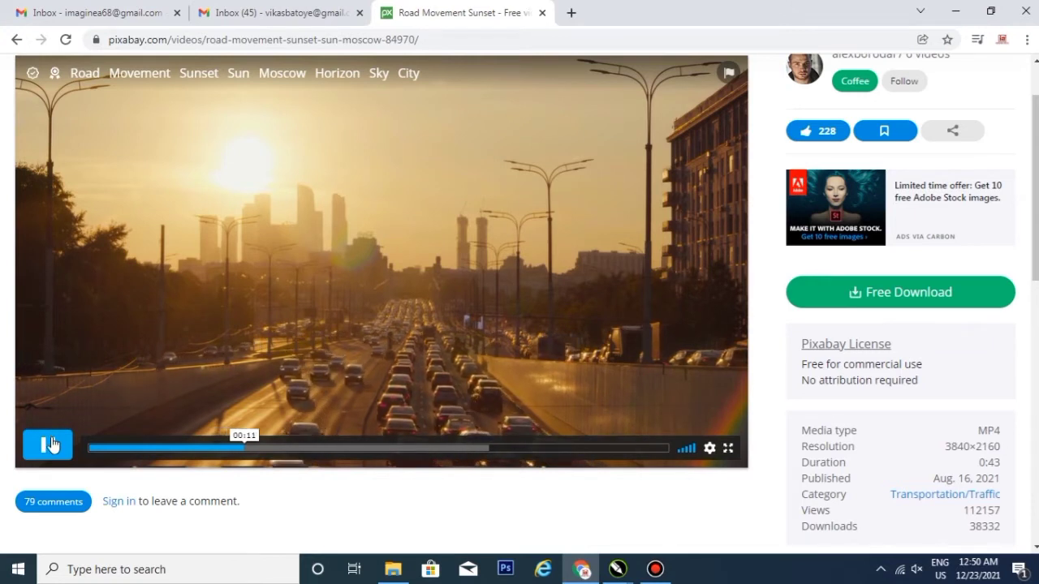
pyautogui.click(51, 444)
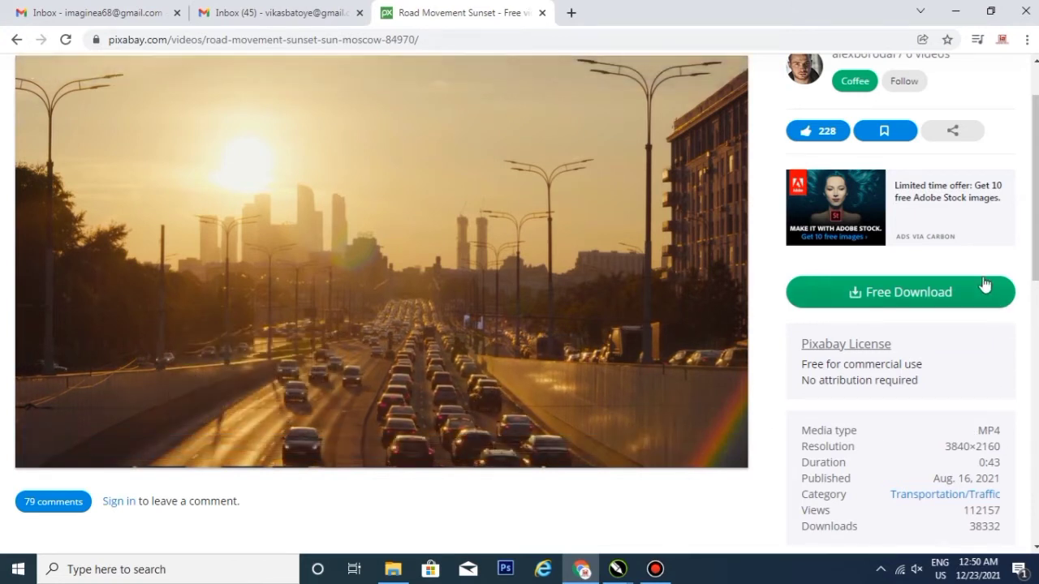
pyautogui.click(884, 300)
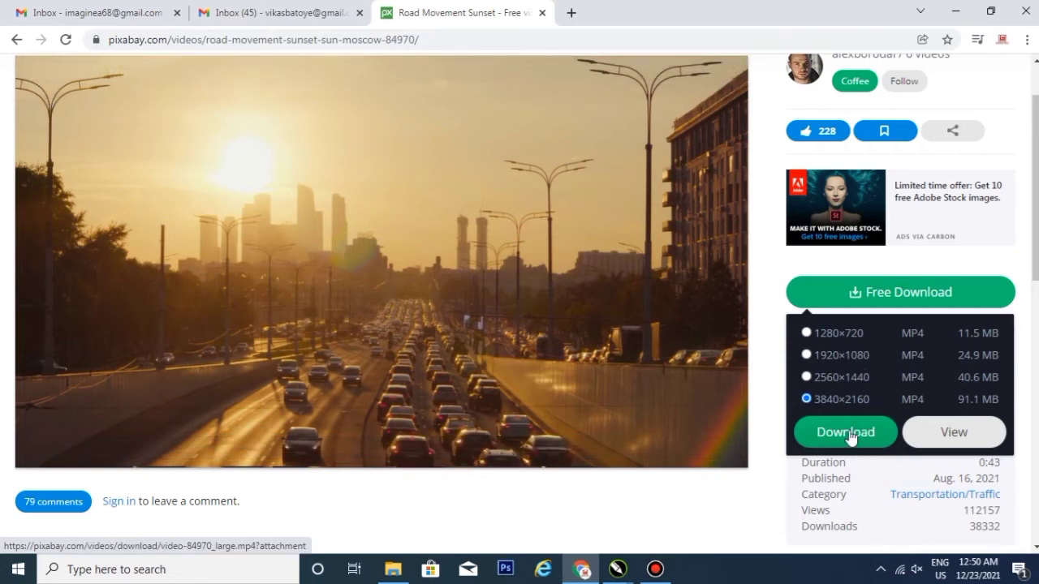
pyautogui.click(16, 41)
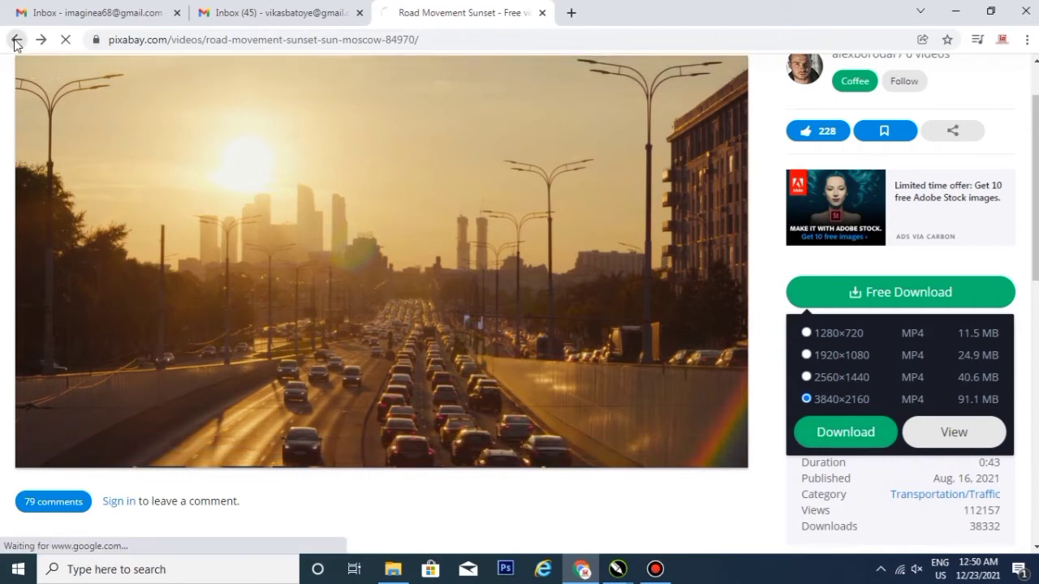
# - Rerun the earlier 'Facebook' search from Pixabay's recent searches
pyautogui.scroll(-3, 430, 259)
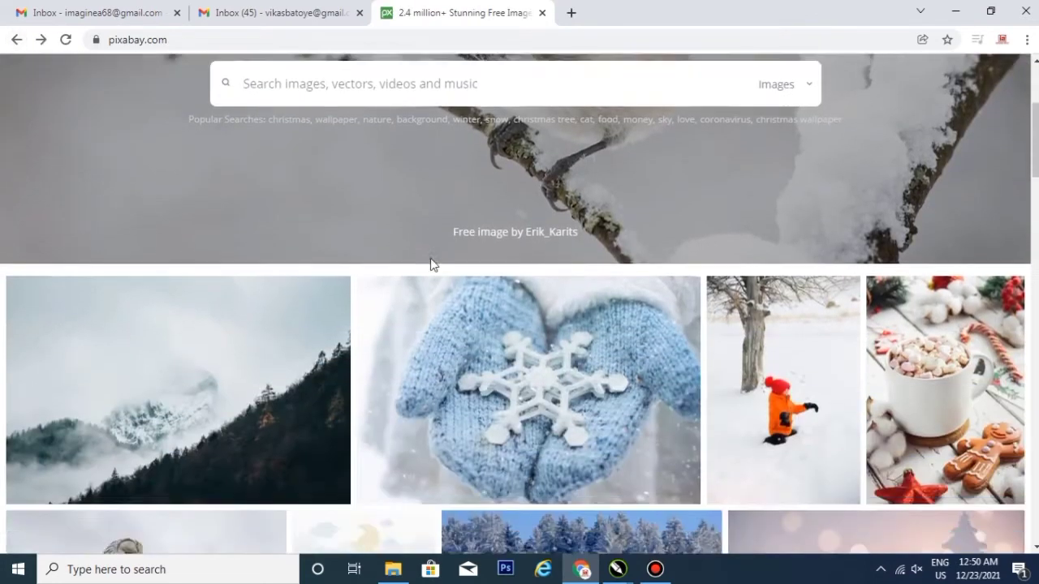
pyautogui.scroll(-1, 430, 264)
pyautogui.scroll(-3, 429, 292)
pyautogui.scroll(3, 426, 323)
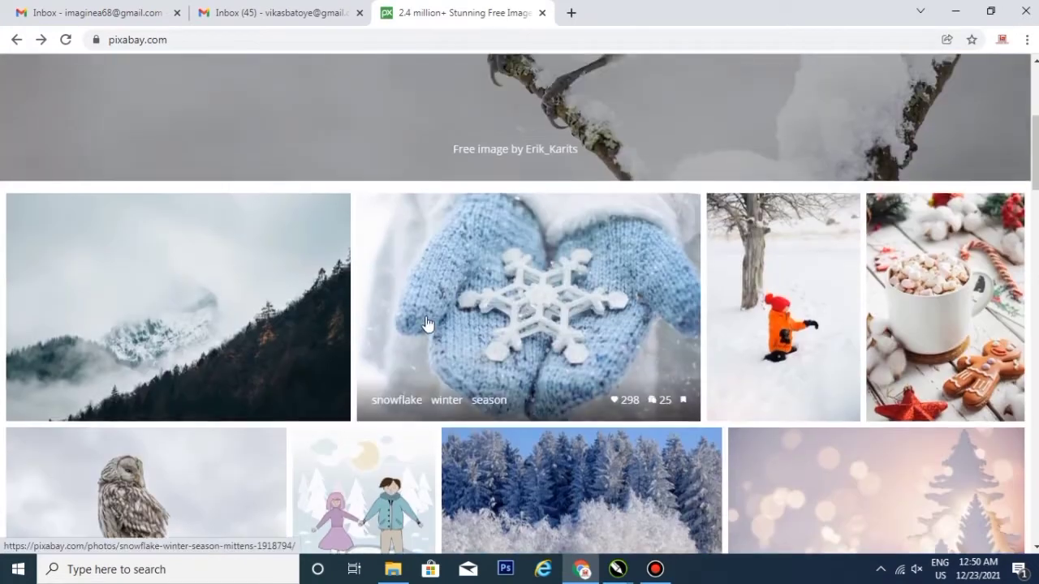
pyautogui.scroll(2, 426, 324)
pyautogui.click(283, 153)
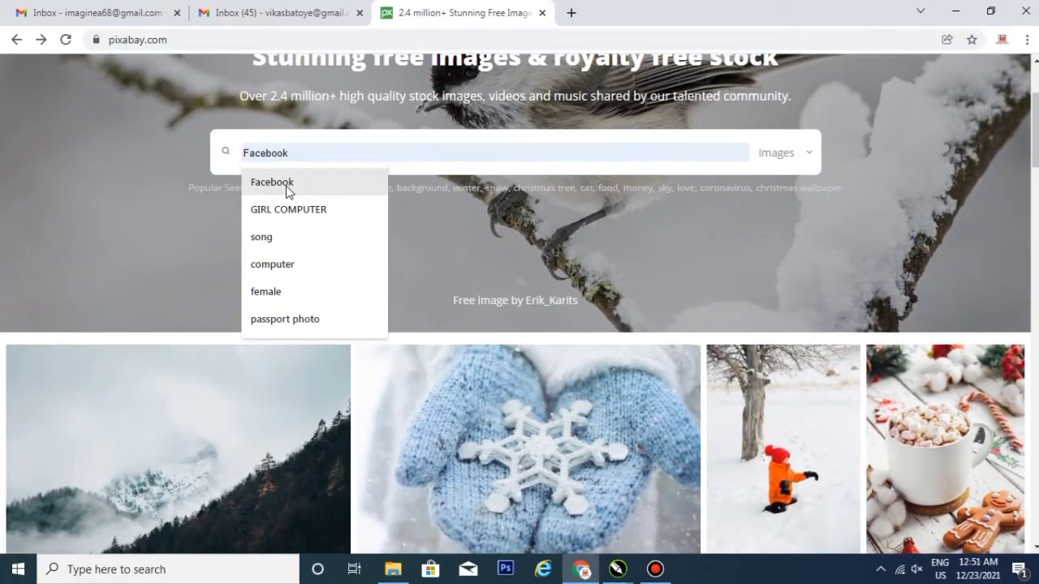
pyautogui.click(287, 187)
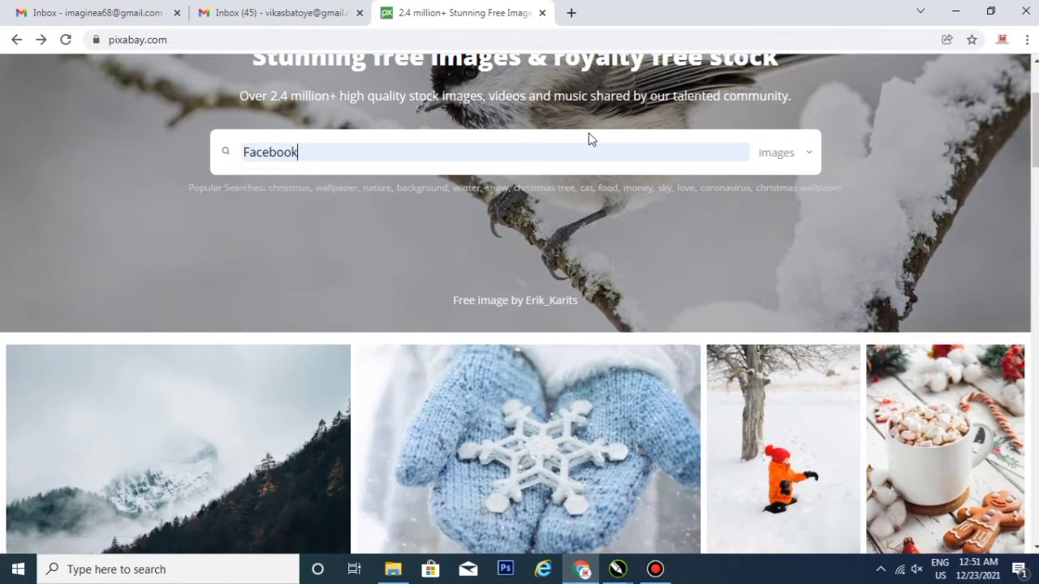
pyautogui.press('Return')
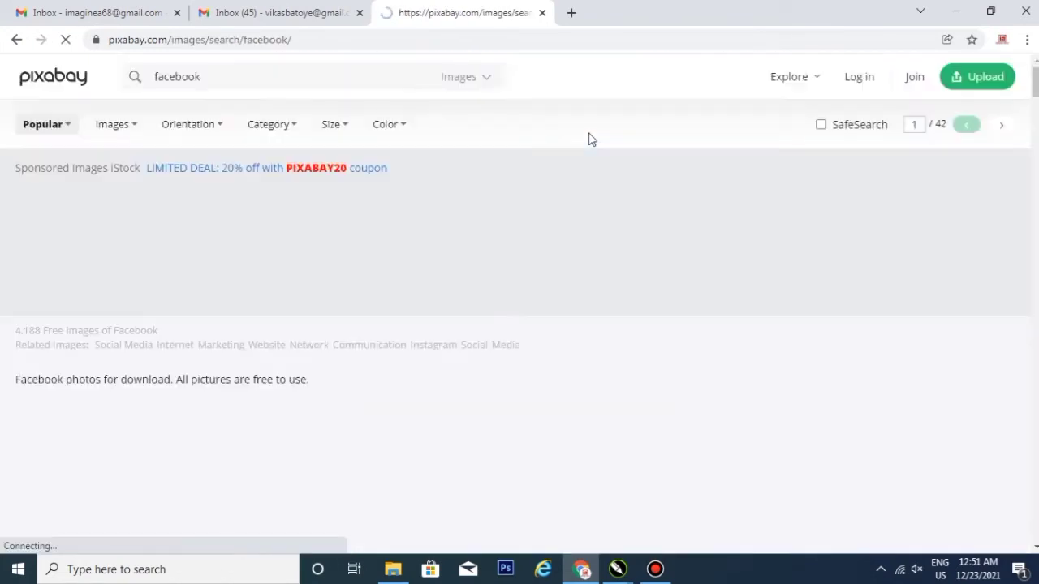
# - Scroll through the 4,188 Facebook image results
pyautogui.scroll(-3, 775, 353)
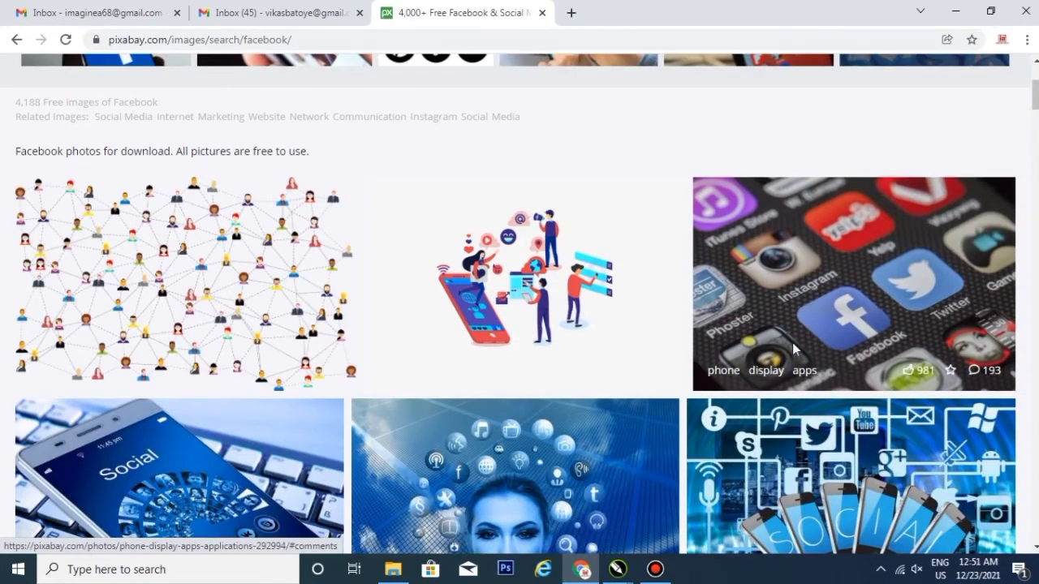
pyautogui.scroll(-4, 386, 252)
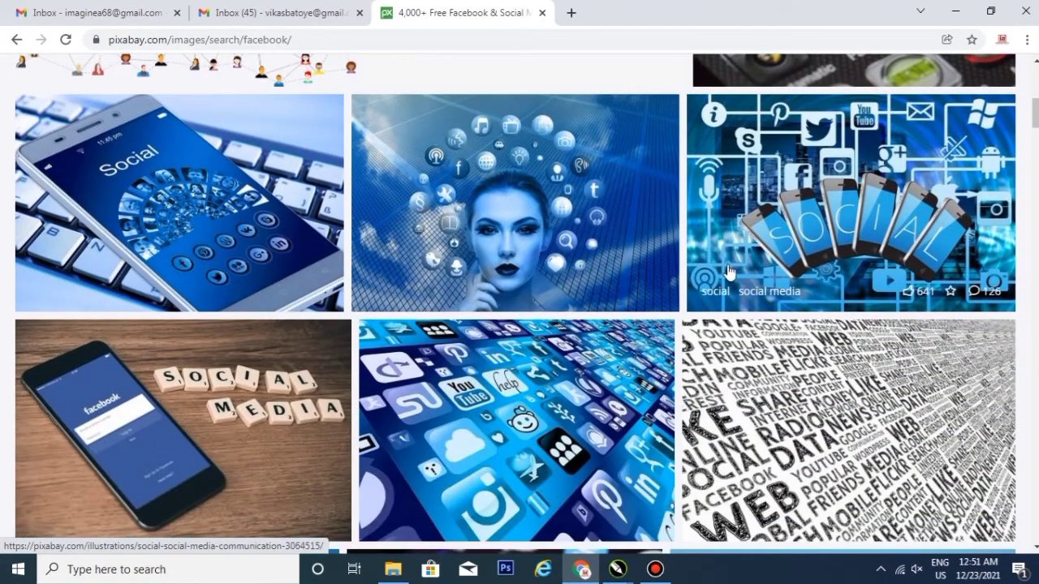
pyautogui.scroll(-2, 823, 493)
pyautogui.scroll(-1, 823, 366)
pyautogui.scroll(-2, 824, 198)
pyautogui.scroll(-2, 731, 304)
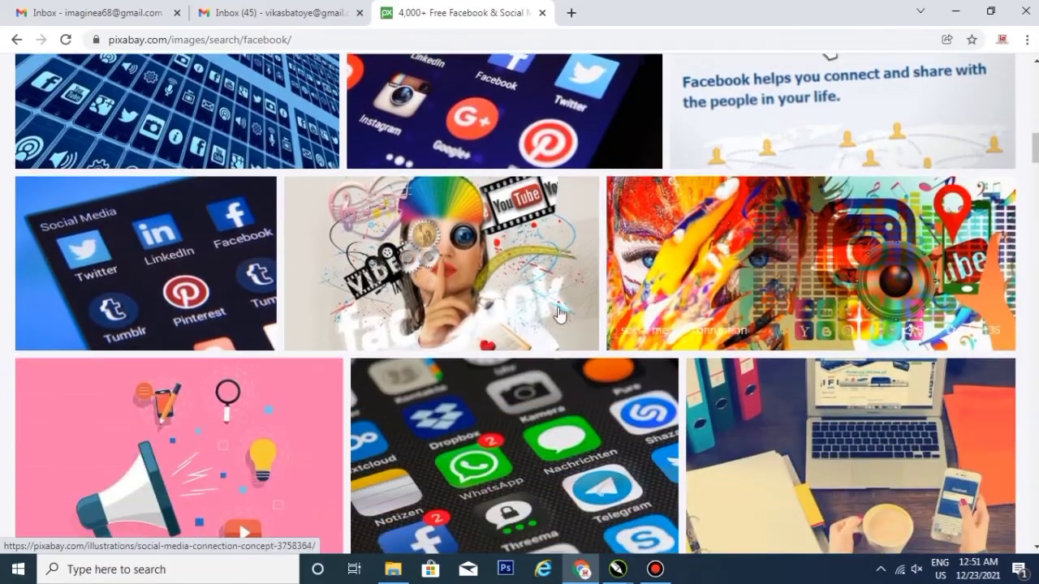
pyautogui.scroll(-1, 655, 276)
pyautogui.scroll(-2, 654, 276)
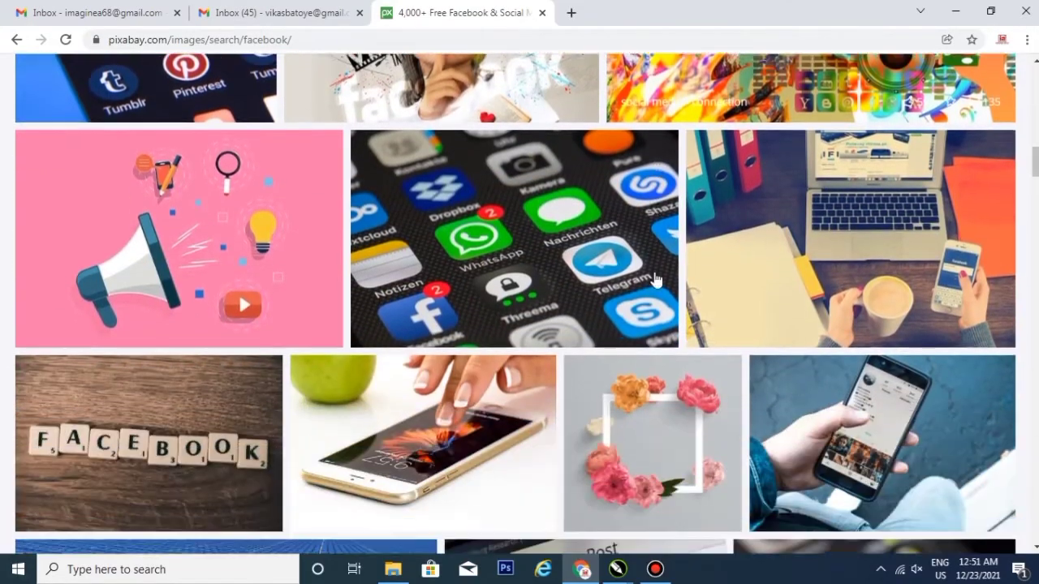
pyautogui.scroll(-2, 343, 278)
pyautogui.scroll(2, 348, 278)
pyautogui.scroll(5, 347, 279)
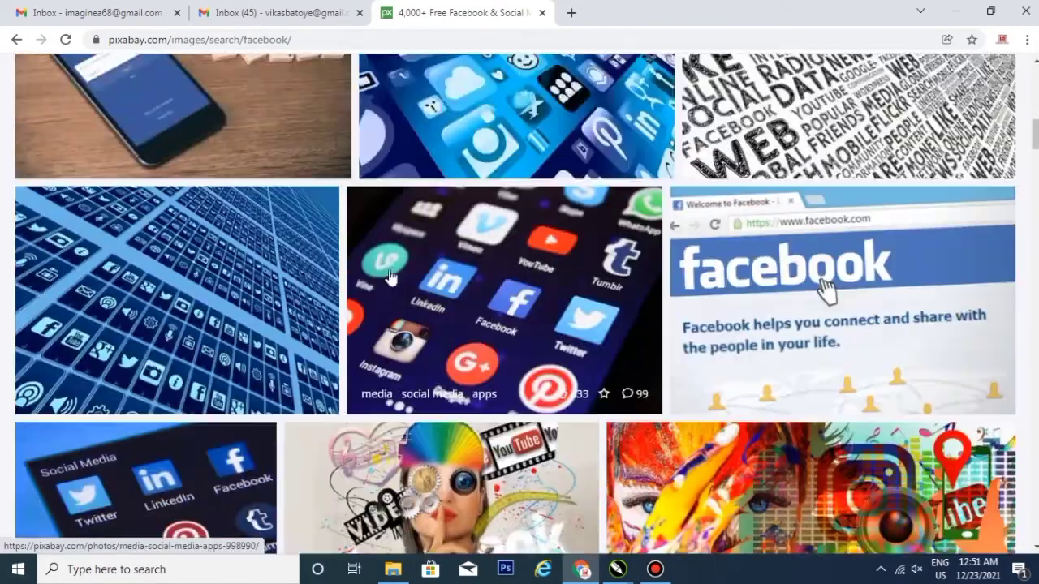
pyautogui.scroll(5, 390, 271)
pyautogui.scroll(3, 324, 203)
# - Replace the 'facebook' search term with 'video' and run the search
pyautogui.click(130, 78)
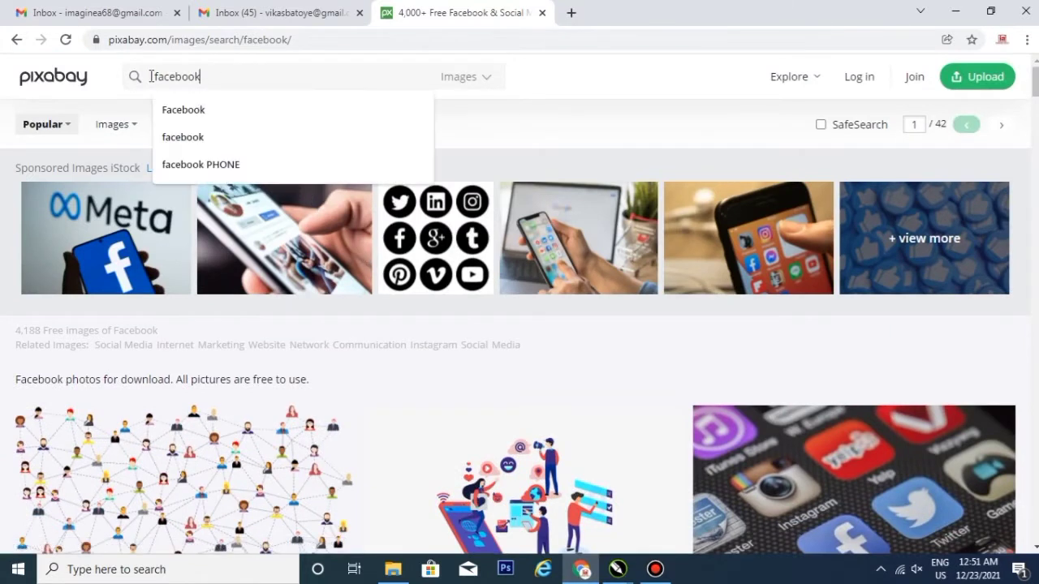
pyautogui.doubleClick(130, 79)
pyautogui.write('video')
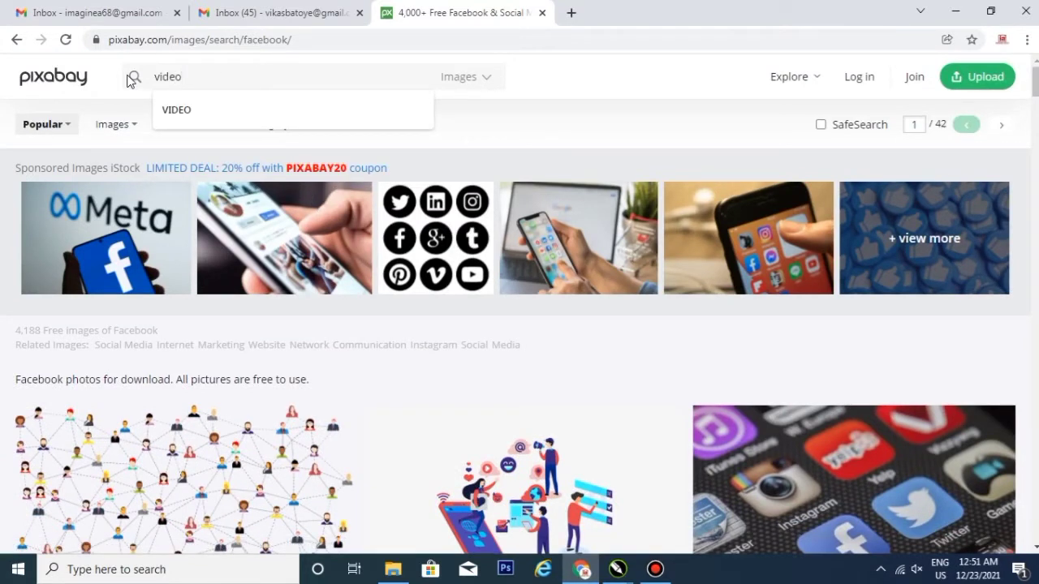
pyautogui.press('Return')
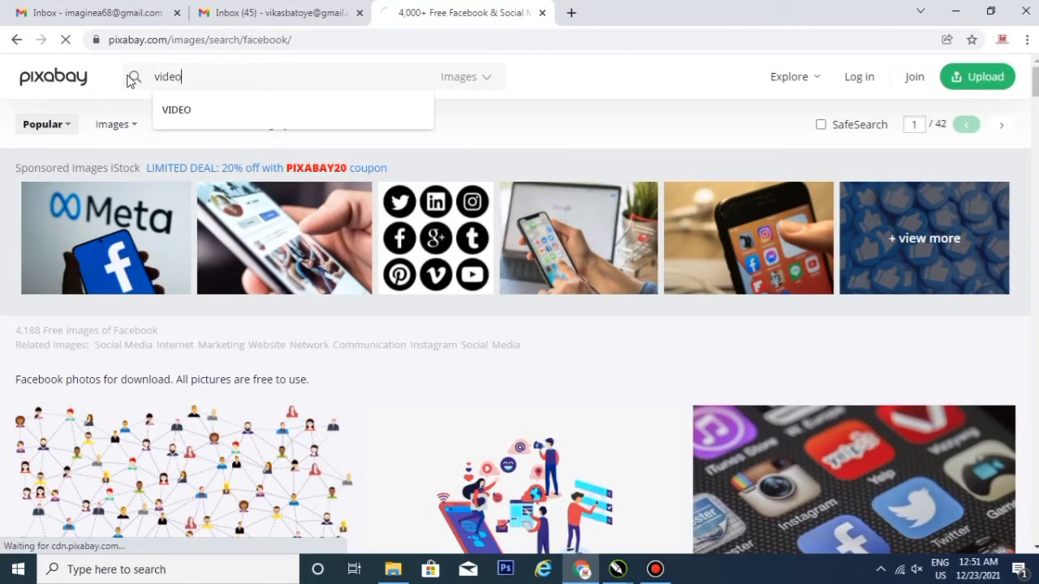
# - Scroll through the 3,000+ video and film image results
pyautogui.scroll(-1, 438, 322)
pyautogui.scroll(-3, 644, 318)
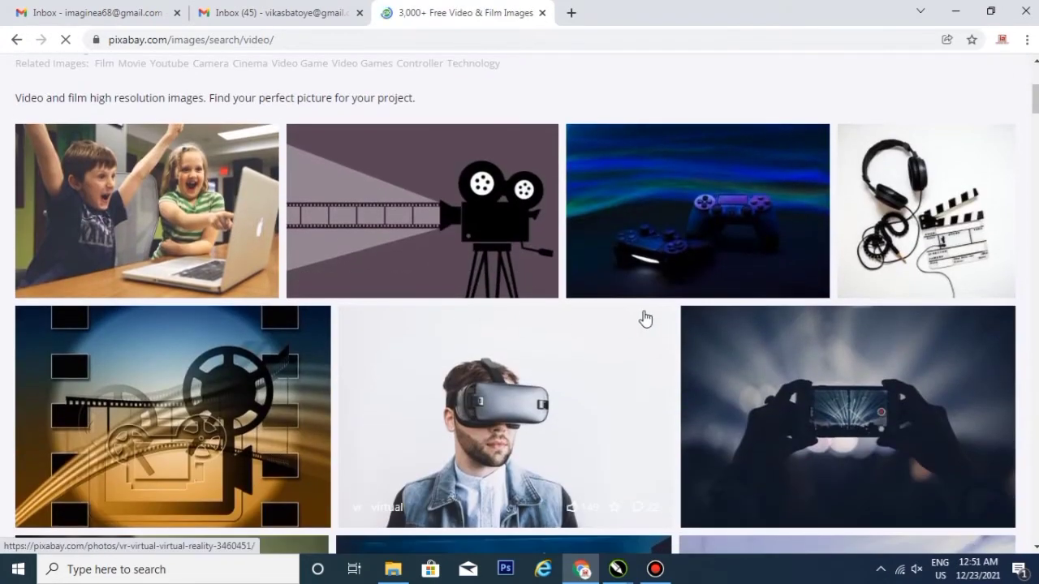
pyautogui.scroll(-2, 414, 250)
pyautogui.scroll(-3, 649, 320)
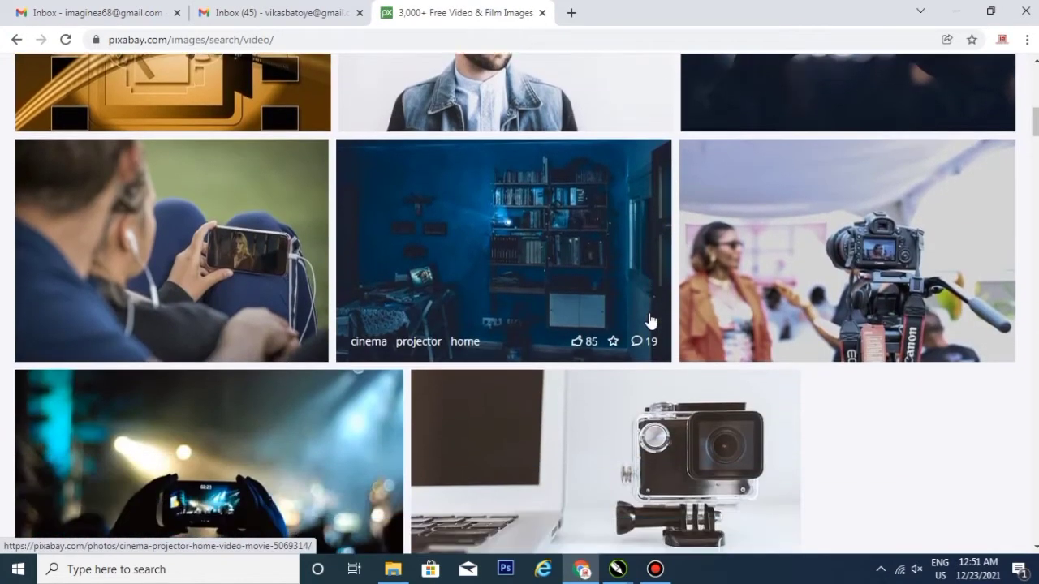
pyautogui.scroll(-3, 339, 290)
pyautogui.scroll(-3, 515, 314)
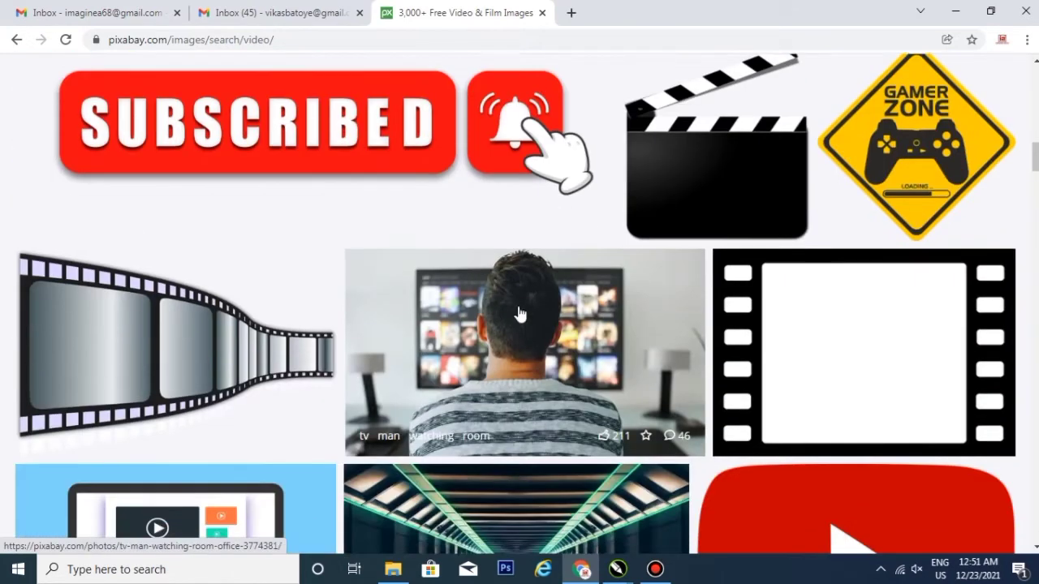
pyautogui.scroll(-2, 783, 322)
pyautogui.scroll(-2, 647, 320)
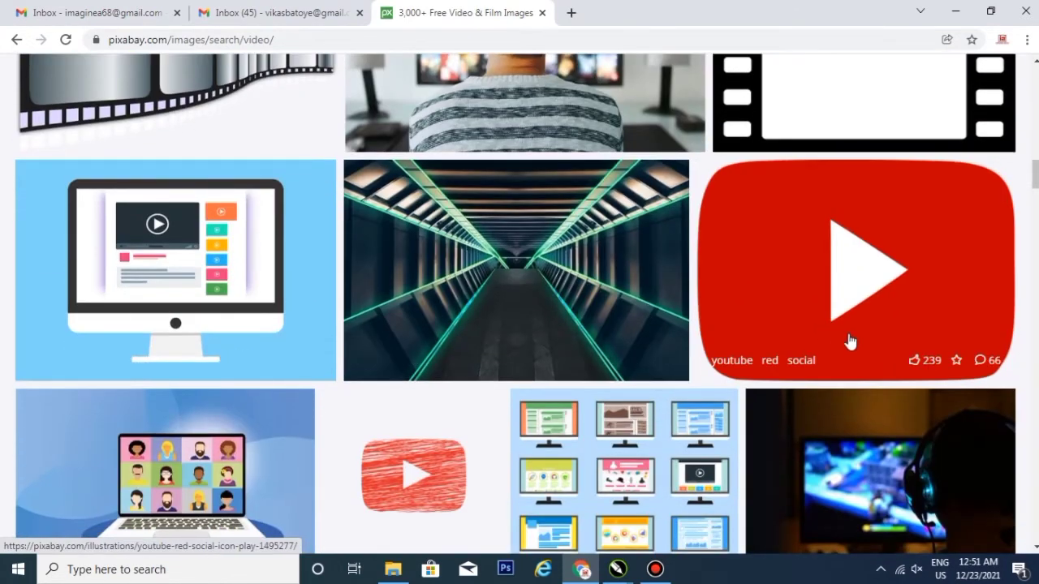
pyautogui.scroll(-1, 347, 343)
pyautogui.scroll(-2, 796, 341)
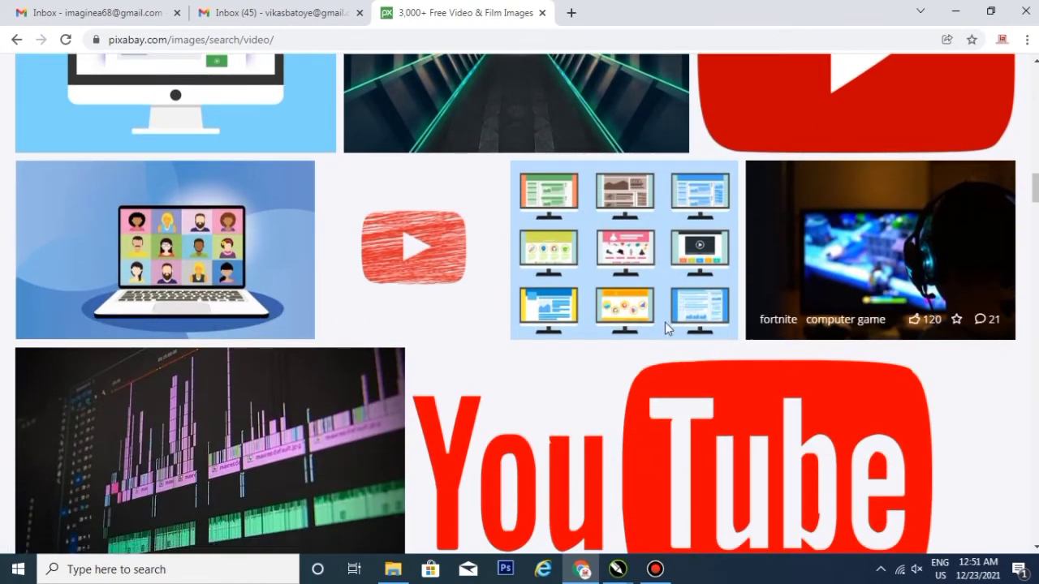
pyautogui.scroll(-1, 323, 328)
pyautogui.scroll(-1, 323, 327)
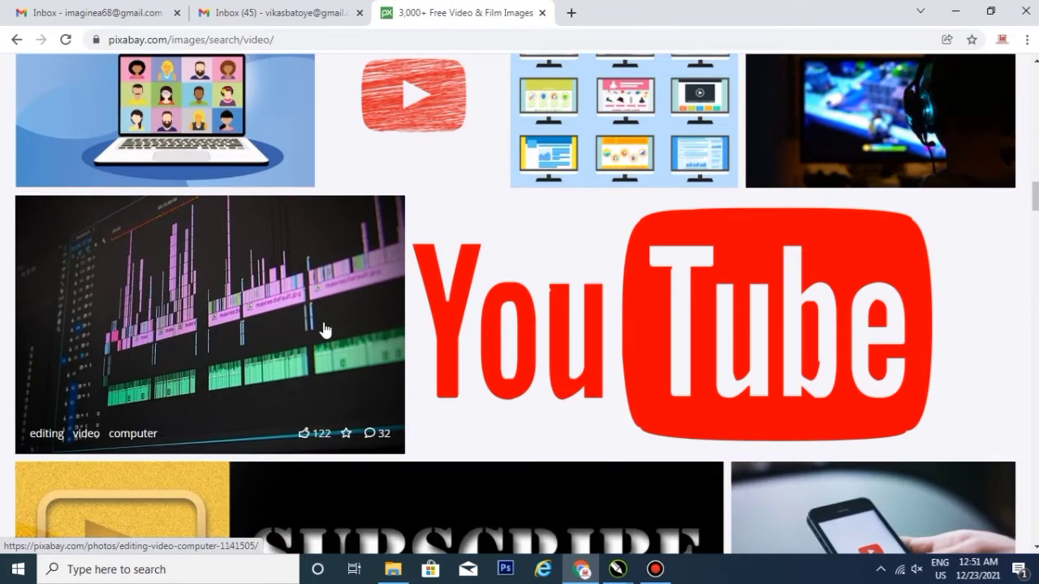
pyautogui.scroll(4, 323, 328)
pyautogui.scroll(3, 323, 328)
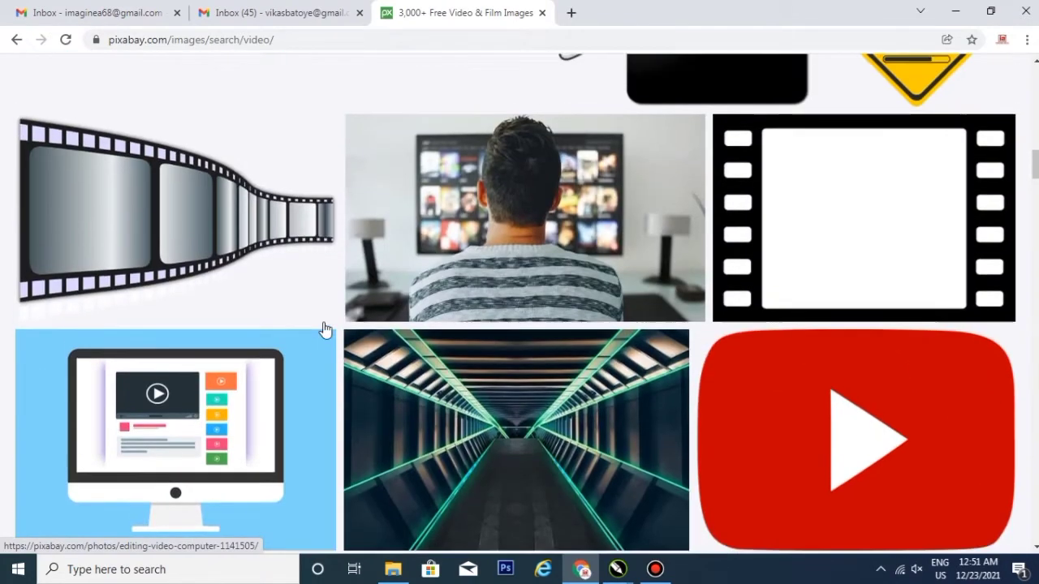
pyautogui.scroll(1, 323, 328)
pyautogui.scroll(-2, 185, 343)
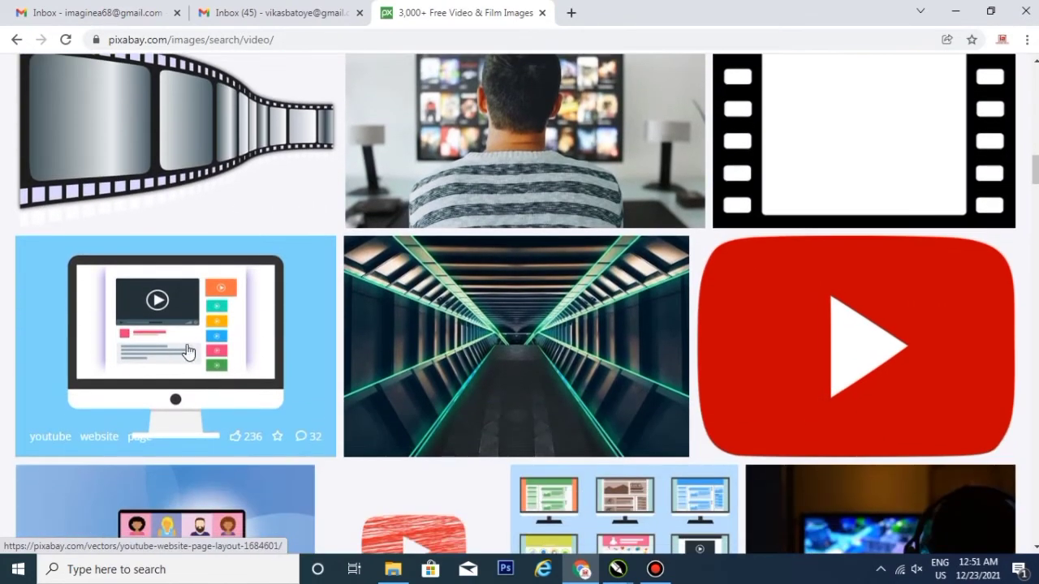
pyautogui.click(167, 341)
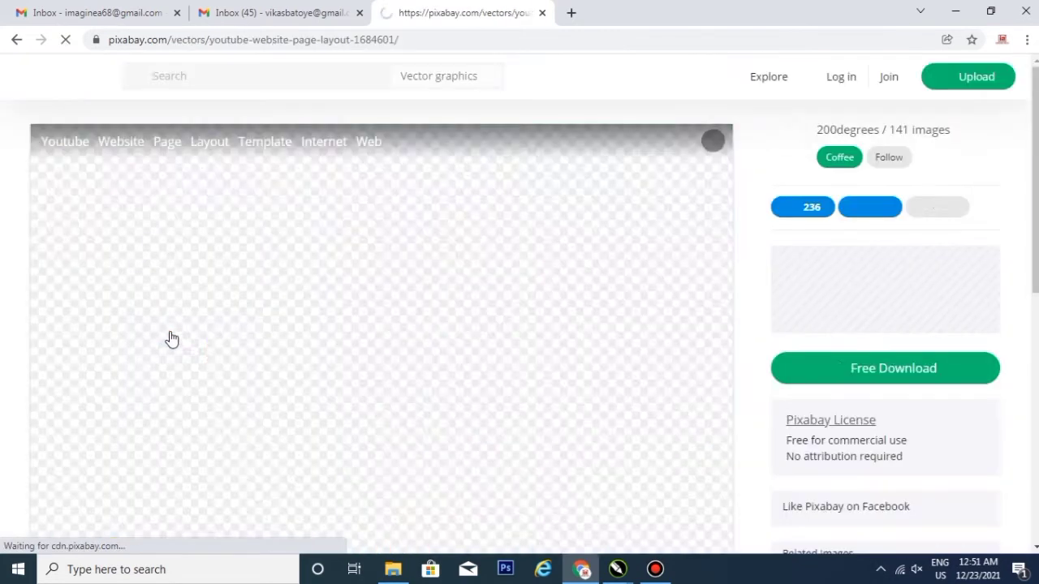
pyautogui.scroll(-2, 172, 340)
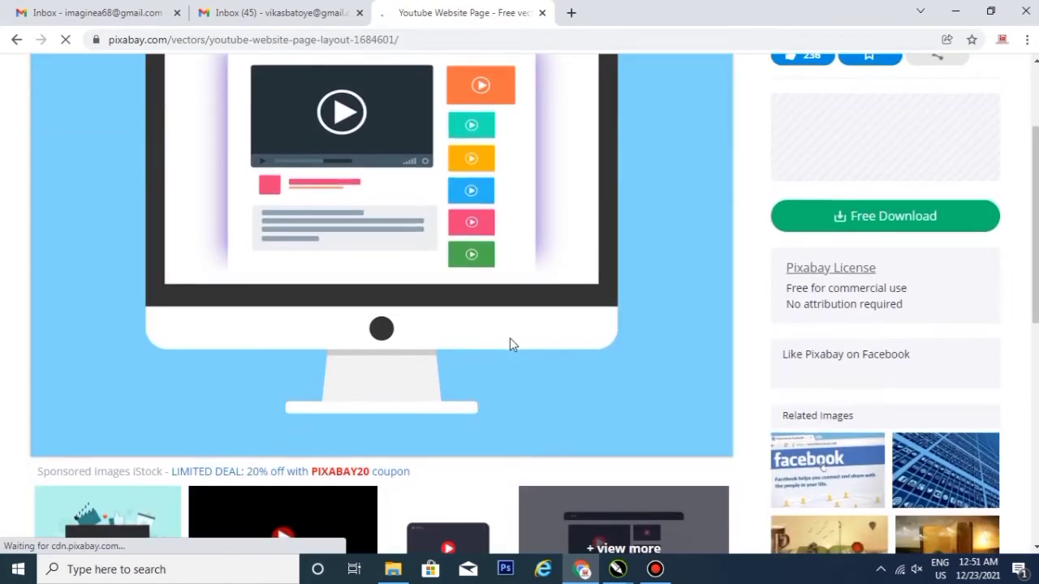
pyautogui.click(885, 230)
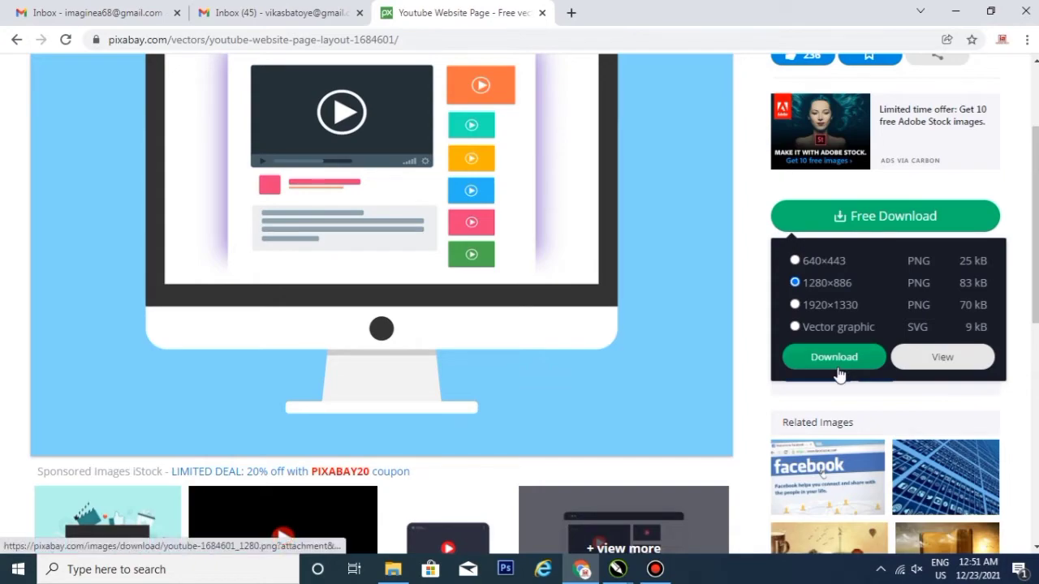
pyautogui.click(17, 39)
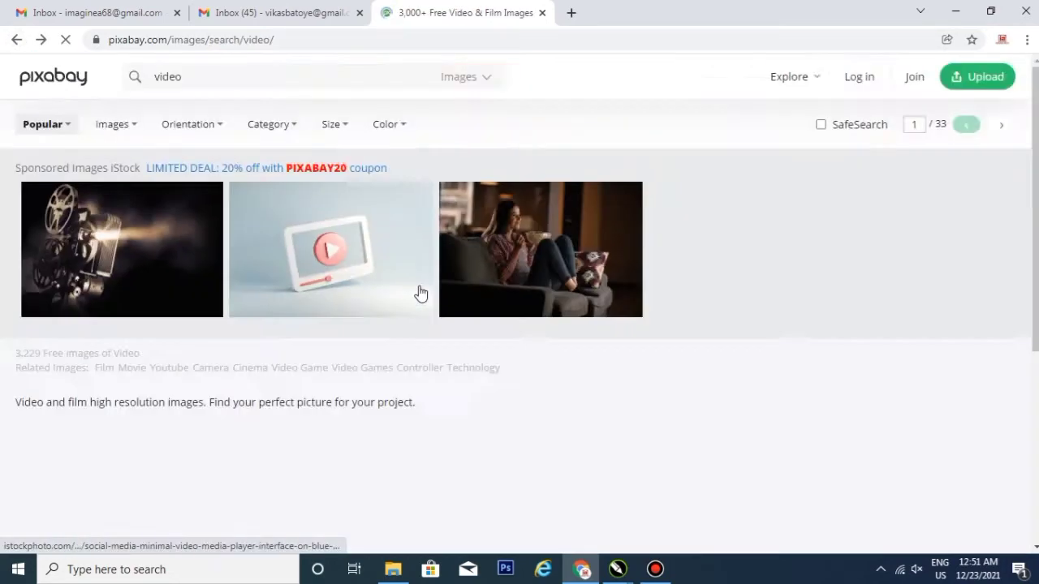
pyautogui.scroll(3, 421, 292)
pyautogui.scroll(3, 420, 292)
pyautogui.scroll(5, 421, 292)
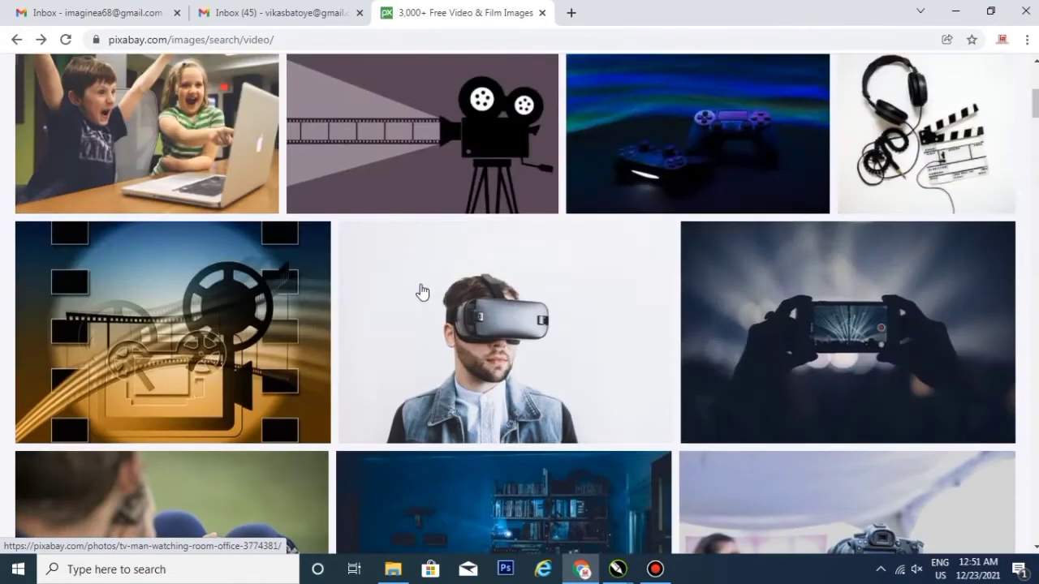
pyautogui.scroll(3, 421, 291)
pyautogui.scroll(2, 420, 293)
pyautogui.scroll(-2, 244, 281)
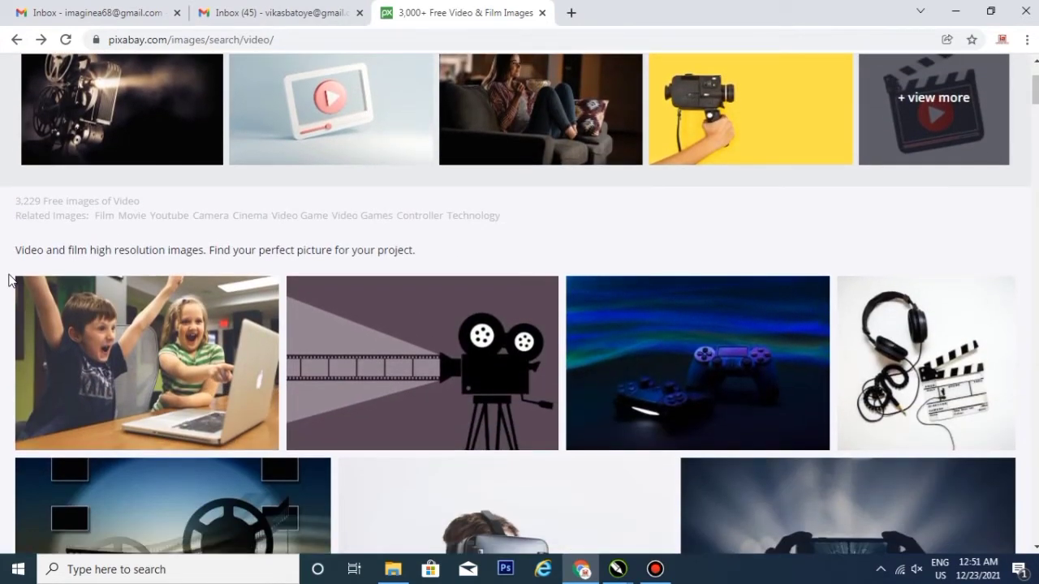
pyautogui.click(160, 334)
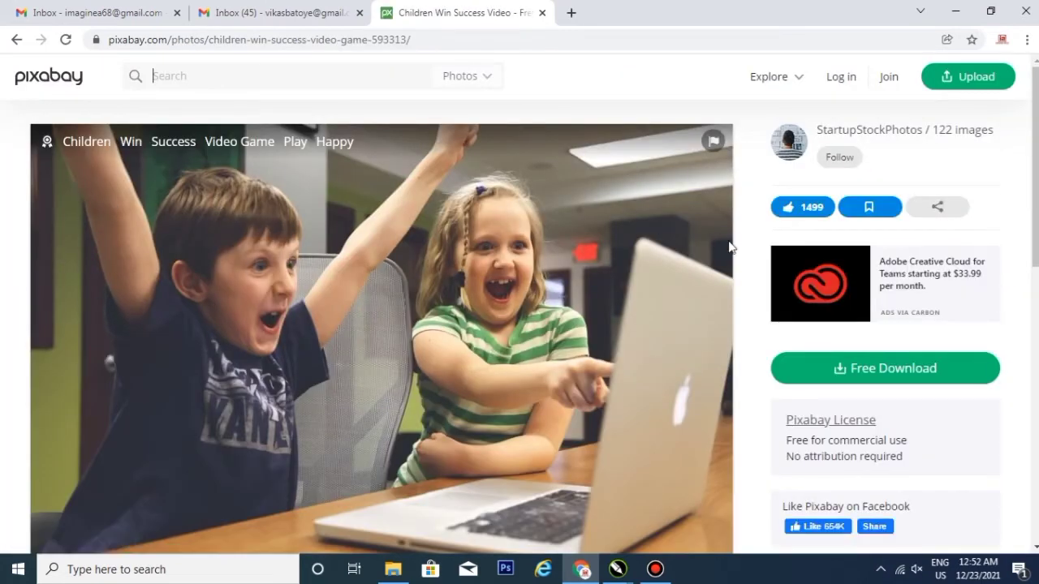
pyautogui.click(16, 40)
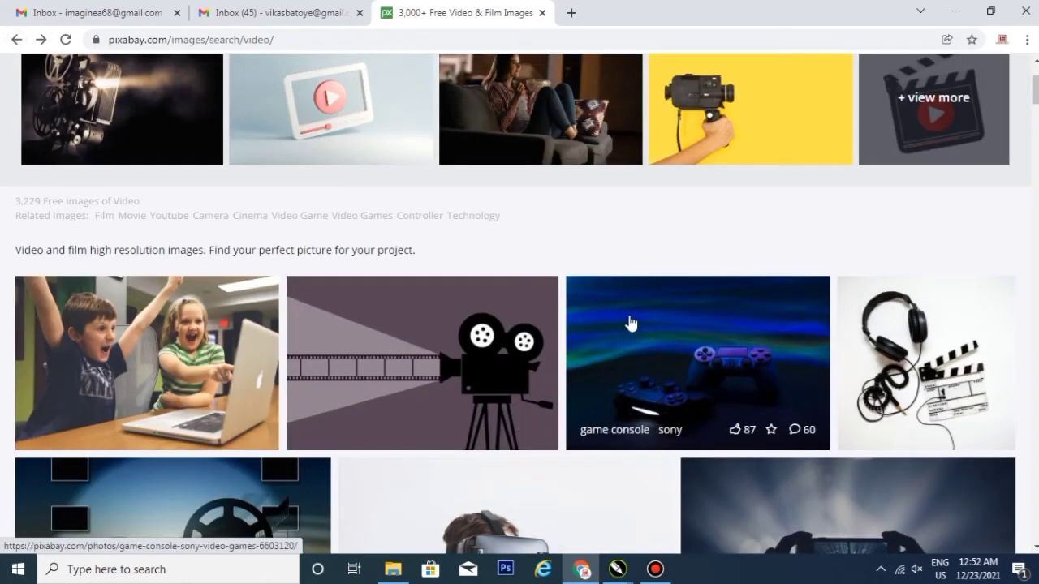
pyautogui.scroll(-4, 631, 324)
pyautogui.scroll(-2, 630, 324)
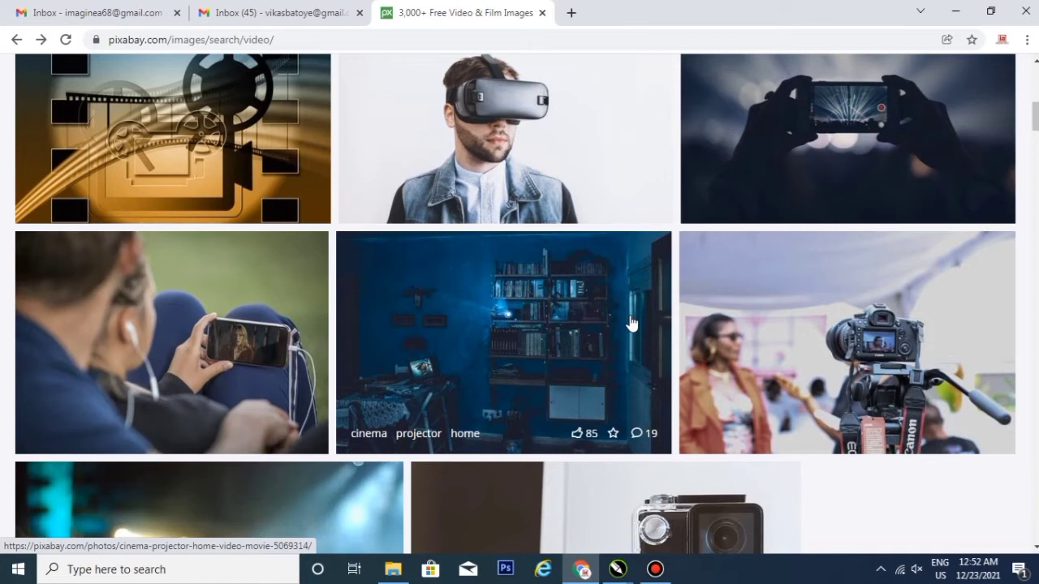
# - Replace the Pixabay tab, search Google for 'freepik' and open freepik.com
pyautogui.click(572, 12)
pyautogui.click(542, 13)
pyautogui.click(418, 293)
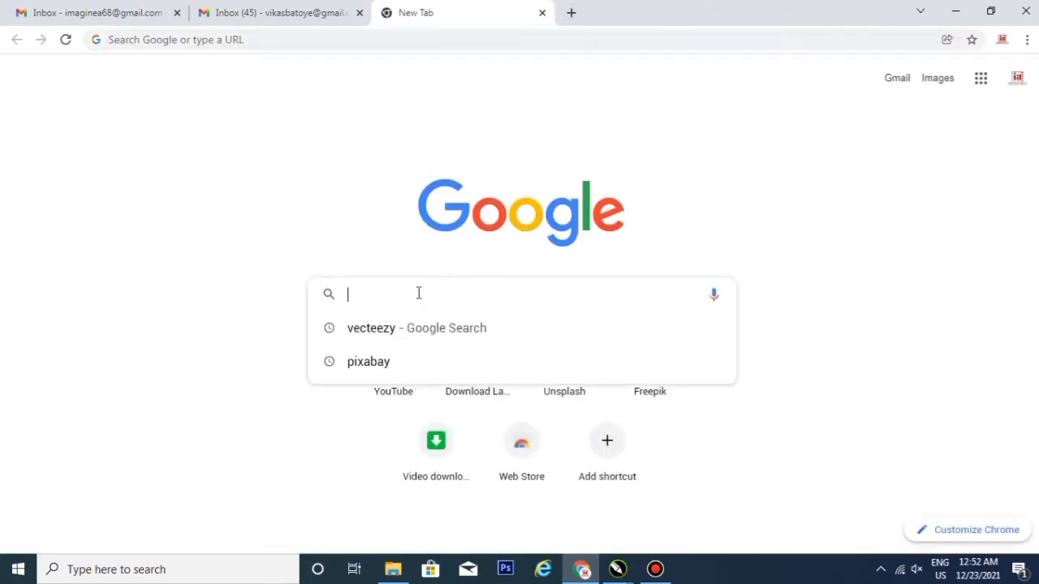
pyautogui.write('fr')
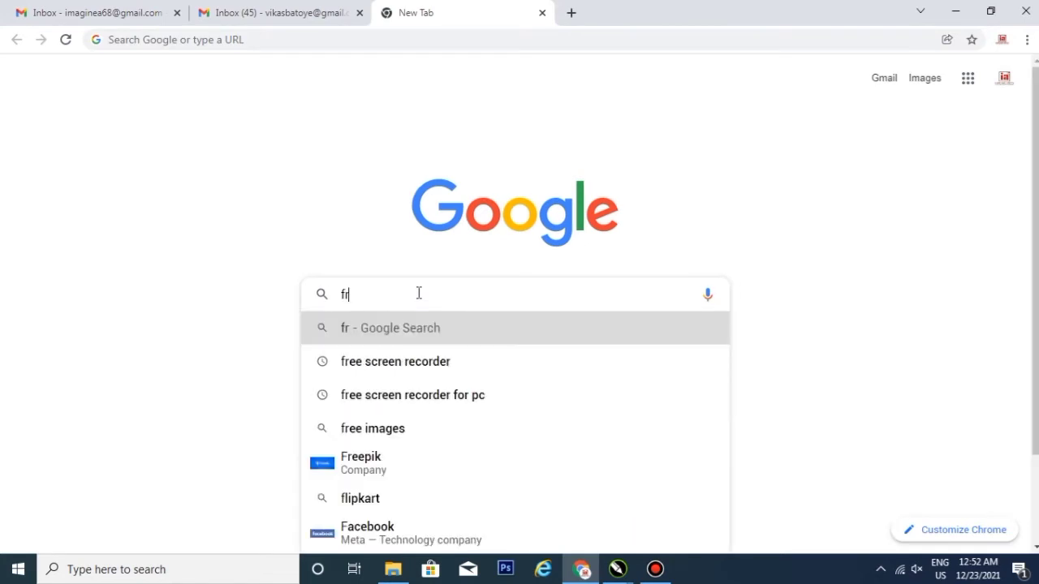
pyautogui.write('r')
pyautogui.press('BackSpace')
pyautogui.press('BackSpace')
pyautogui.write('re')
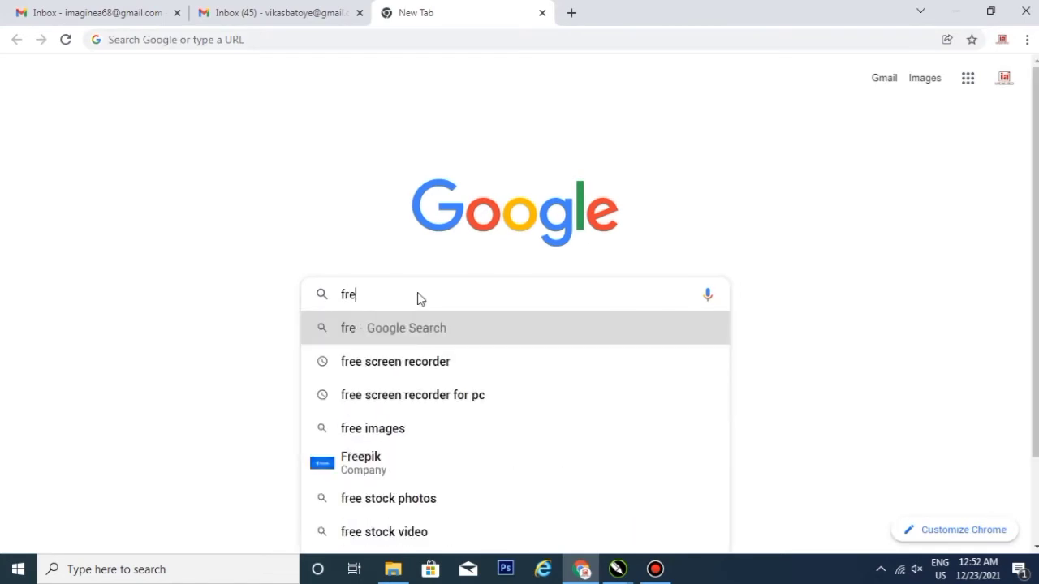
pyautogui.write('epik')
pyautogui.press('Return')
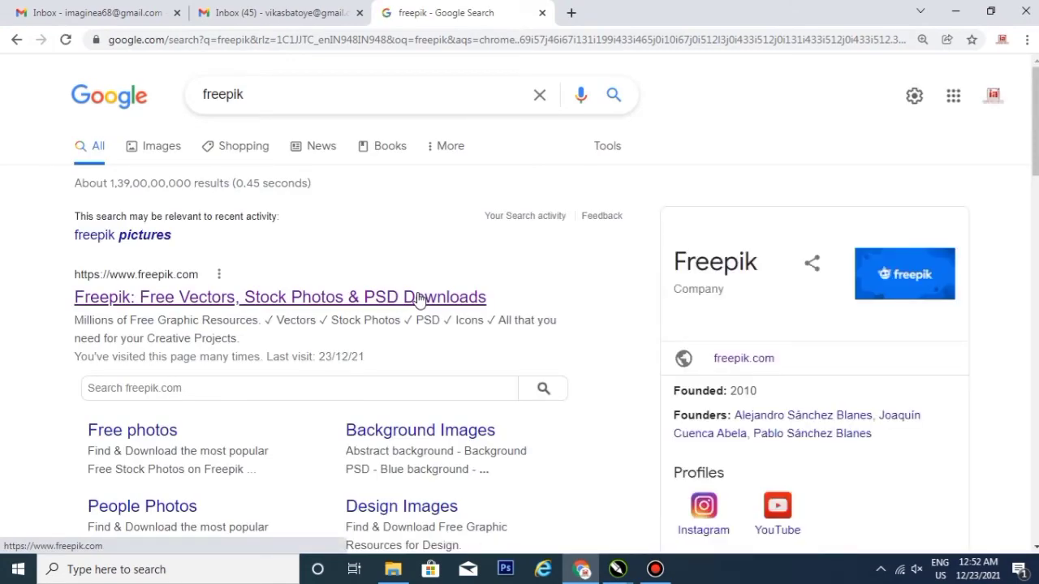
pyautogui.click(420, 300)
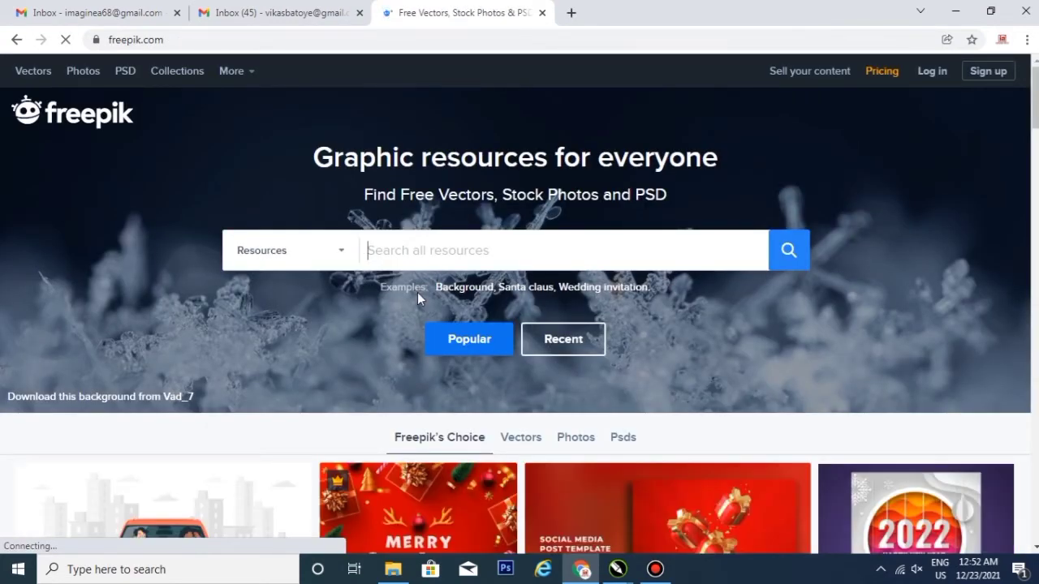
pyautogui.scroll(-4, 418, 294)
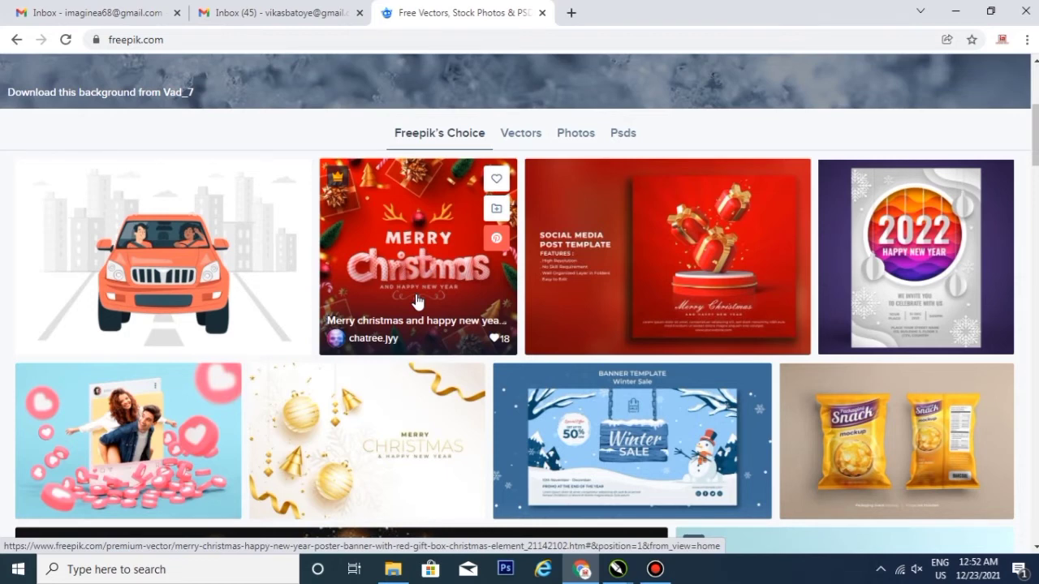
pyautogui.scroll(-3, 416, 301)
pyautogui.scroll(3, 366, 313)
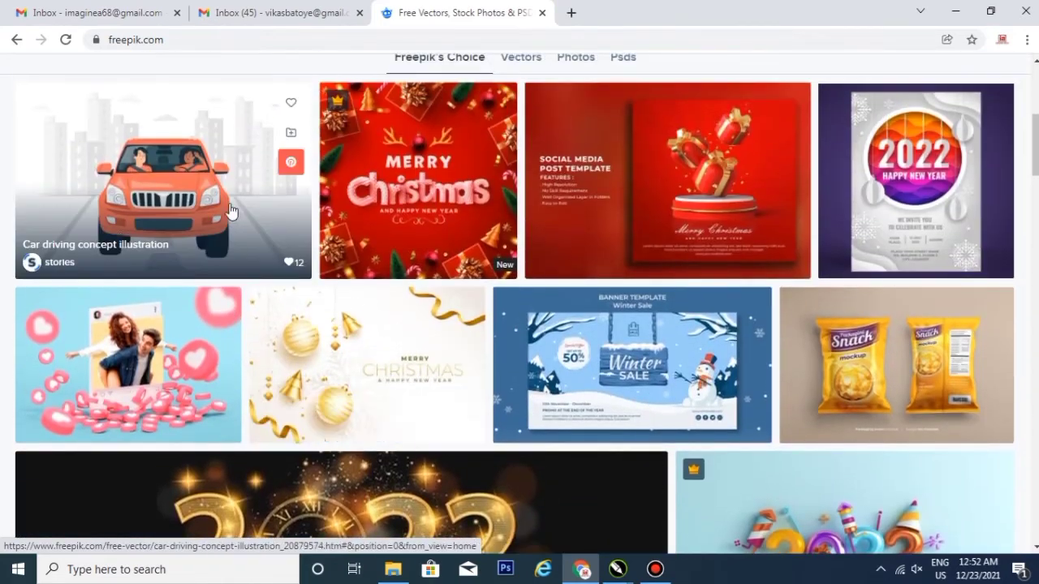
pyautogui.scroll(1, 199, 197)
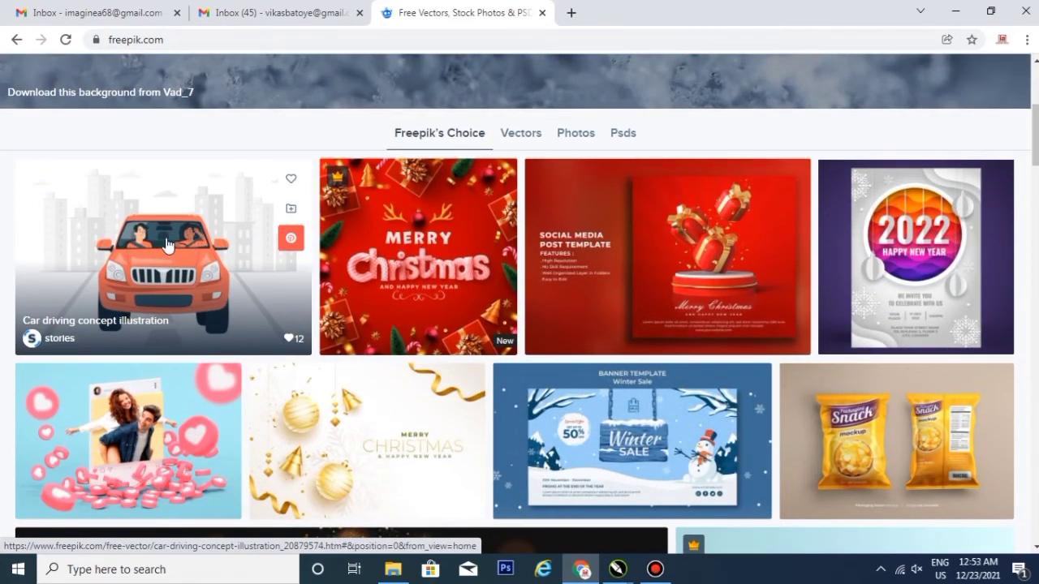
# - Start the free download, with attribution, of the Car driving concept illustration
pyautogui.click(167, 245)
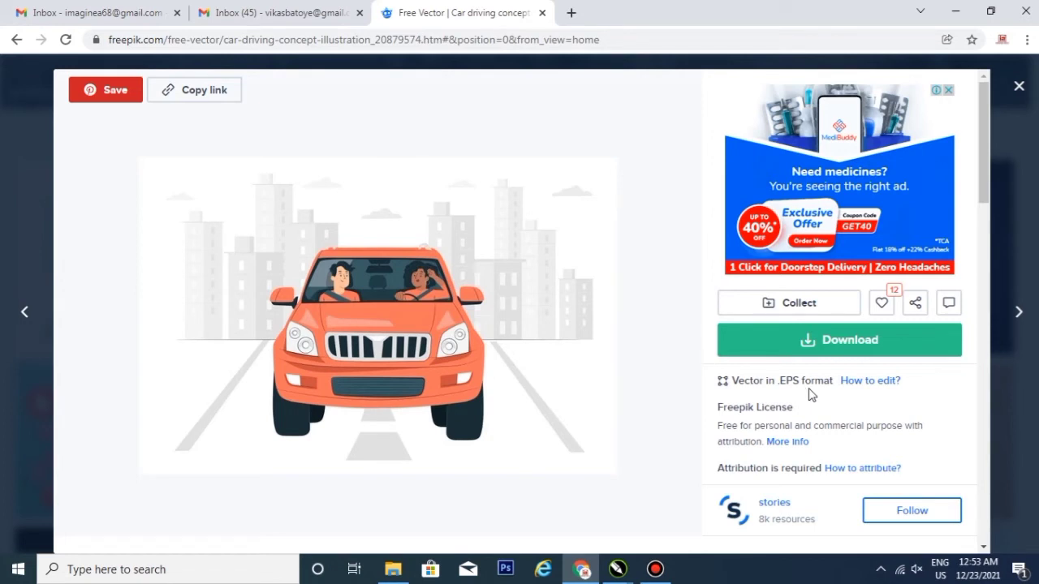
pyautogui.click(819, 342)
pyautogui.scroll(-1, 827, 365)
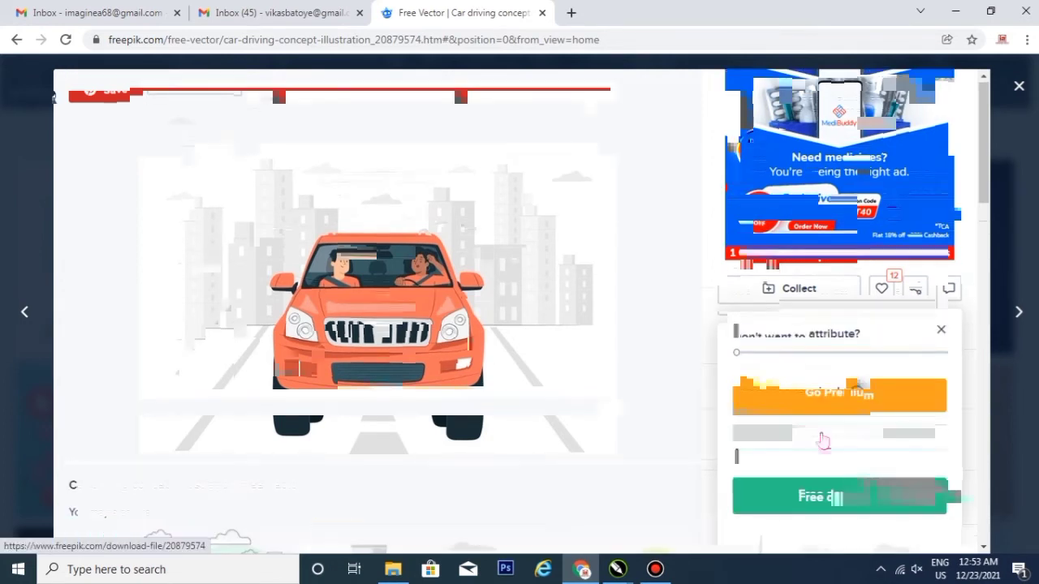
pyautogui.click(822, 436)
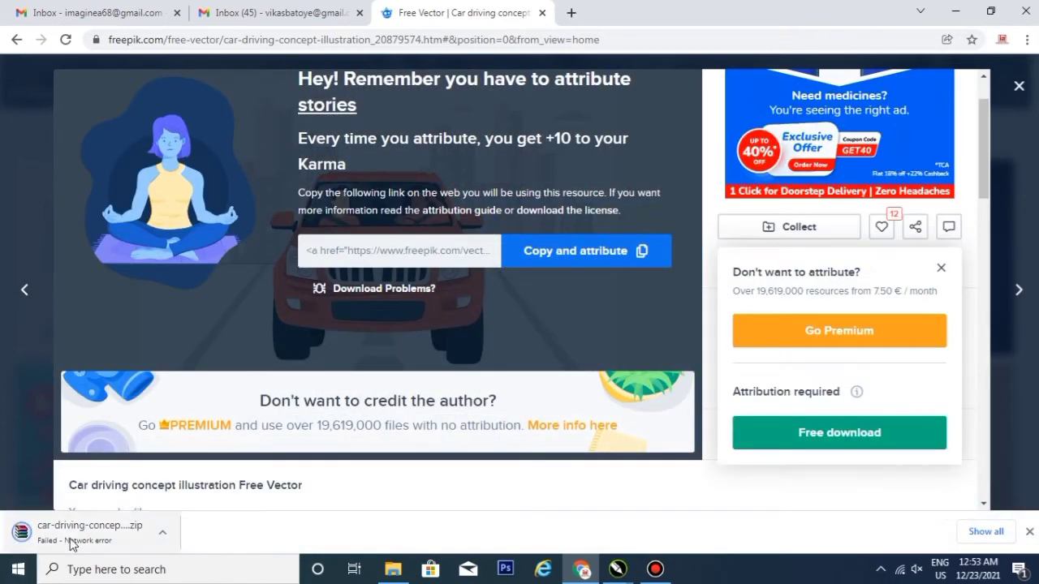
# - Resume the failed zip download and open car-driving-concept-illustration (1).zip
pyautogui.click(163, 533)
pyautogui.click(178, 464)
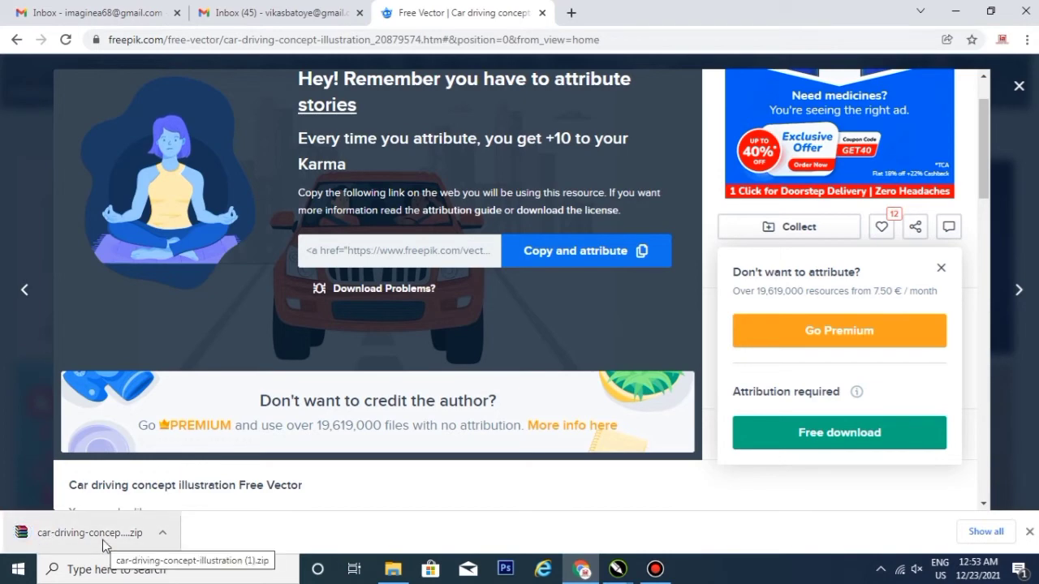
pyautogui.click(47, 533)
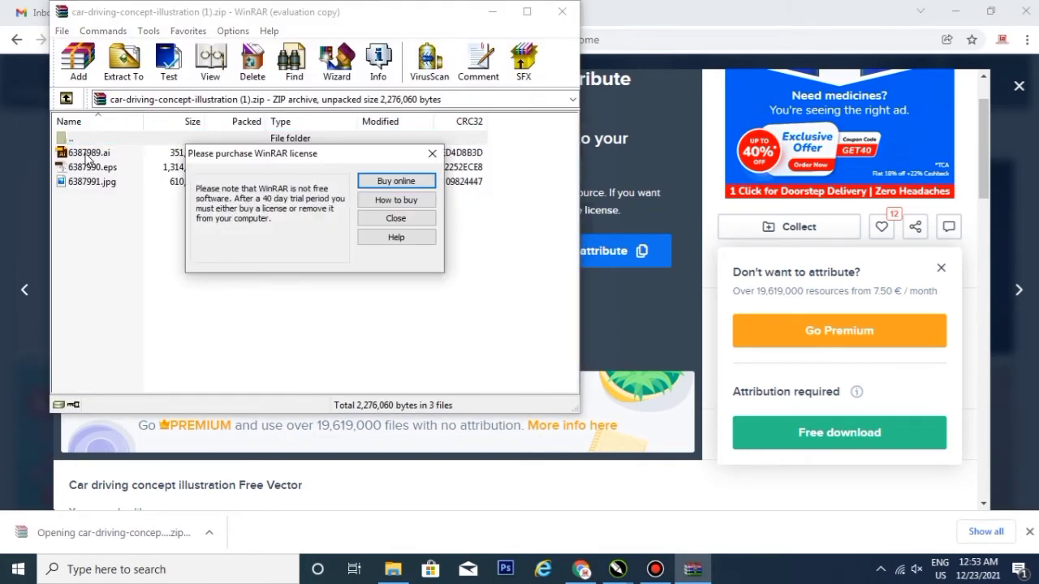
# - Close the WinRAR licence reminder and drag 6387990.eps over to CorelDRAW
pyautogui.click(395, 216)
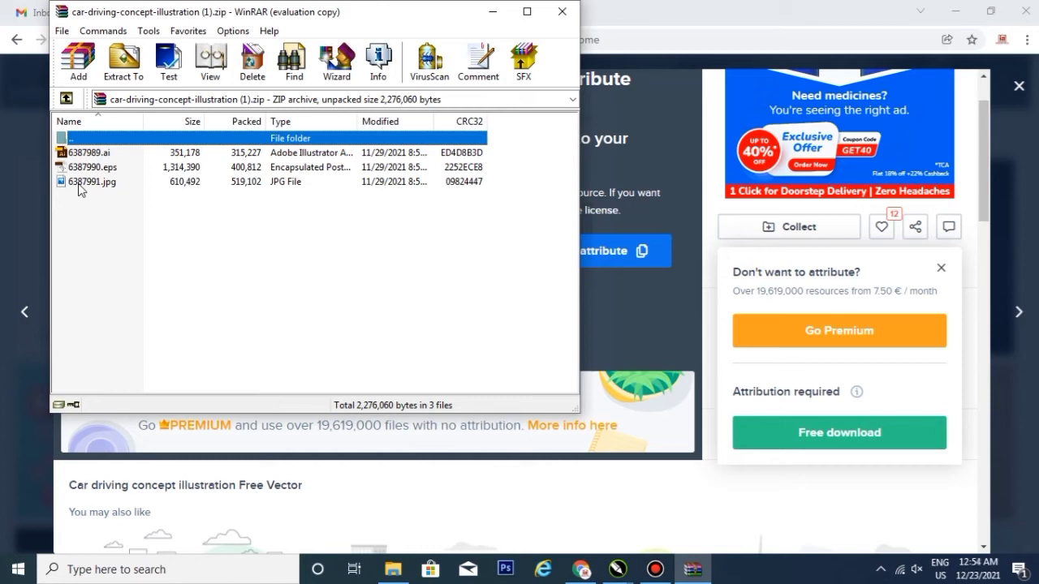
pyautogui.click(81, 170)
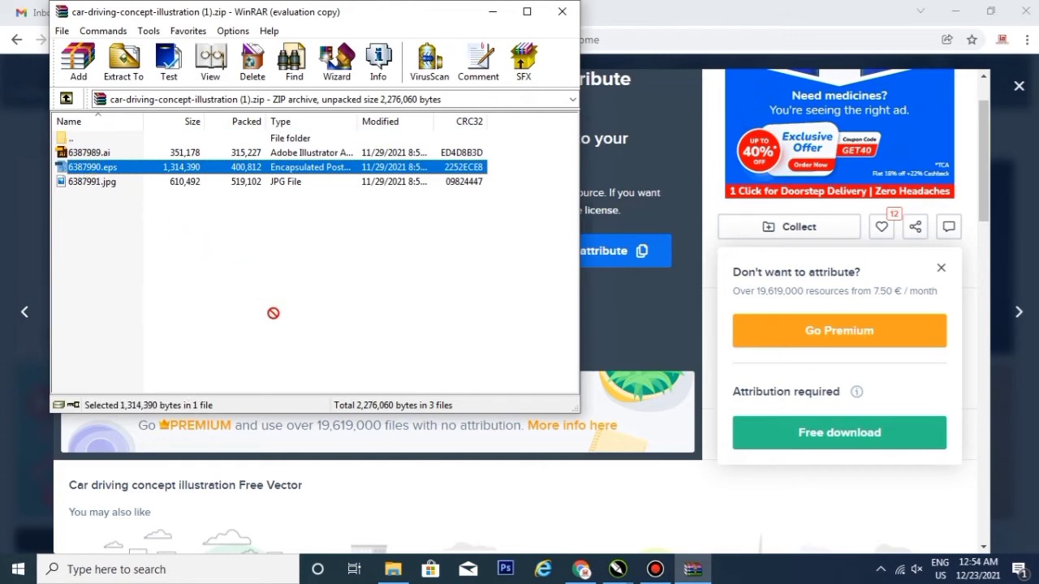
pyautogui.moveTo(80, 171)
pyautogui.mouseDown()
pyautogui.moveTo(615, 564)
pyautogui.moveTo(491, 243)
pyautogui.mouseUp()
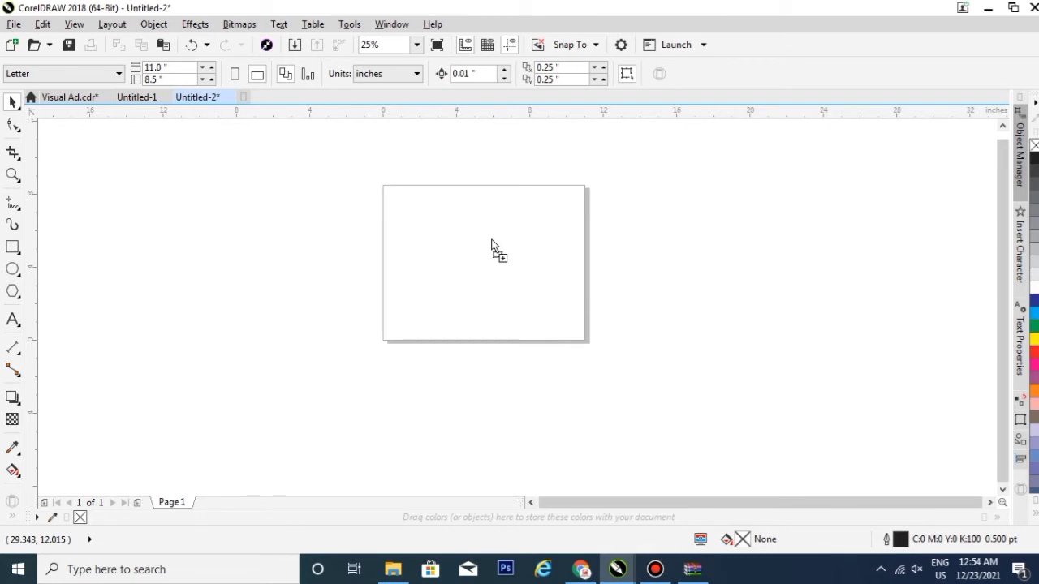
# - Bring the Freepik car EPS artwork onto the blank page as editable curves
pyautogui.moveTo(491, 241); pyautogui.dragTo(492, 244)
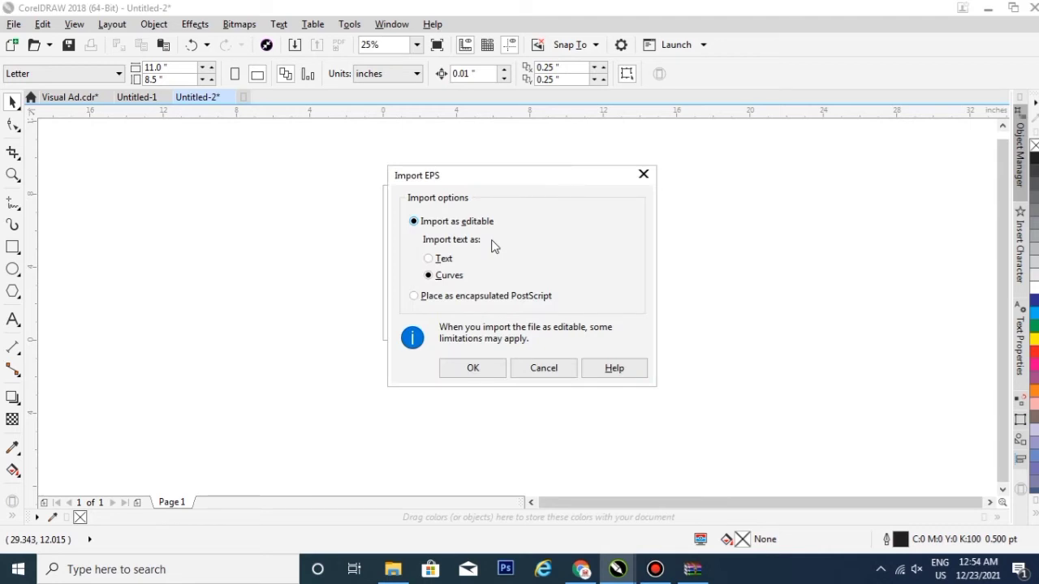
pyautogui.click(485, 375)
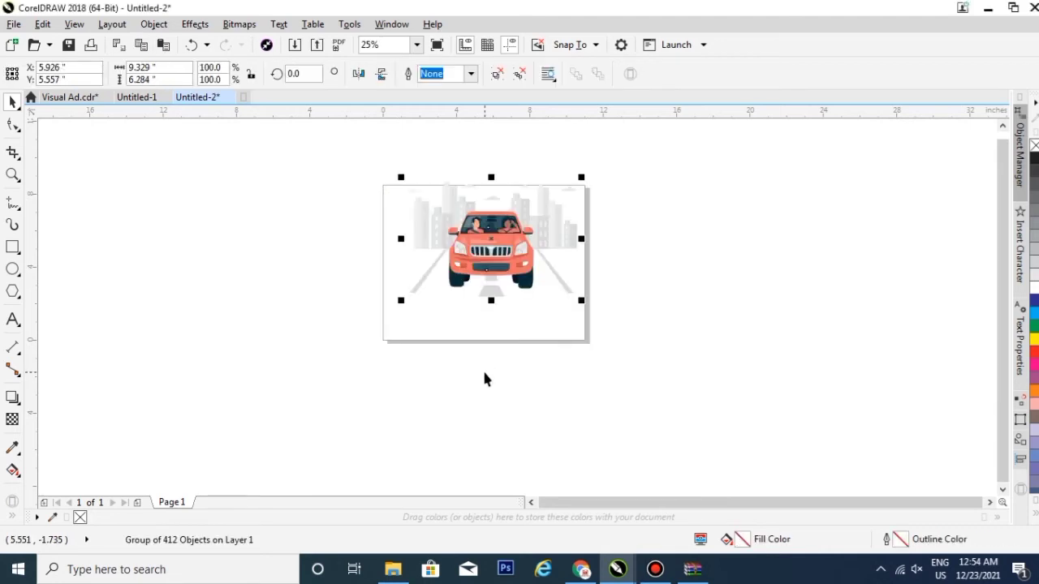
pyautogui.scroll(1, 508, 219)
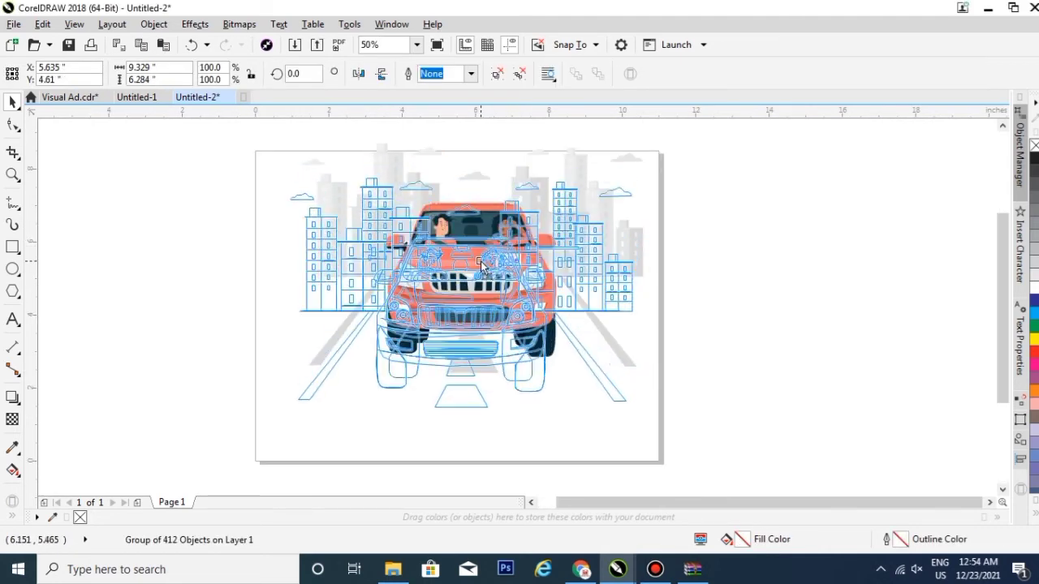
pyautogui.scroll(2, 463, 198)
pyautogui.scroll(-2, 407, 239)
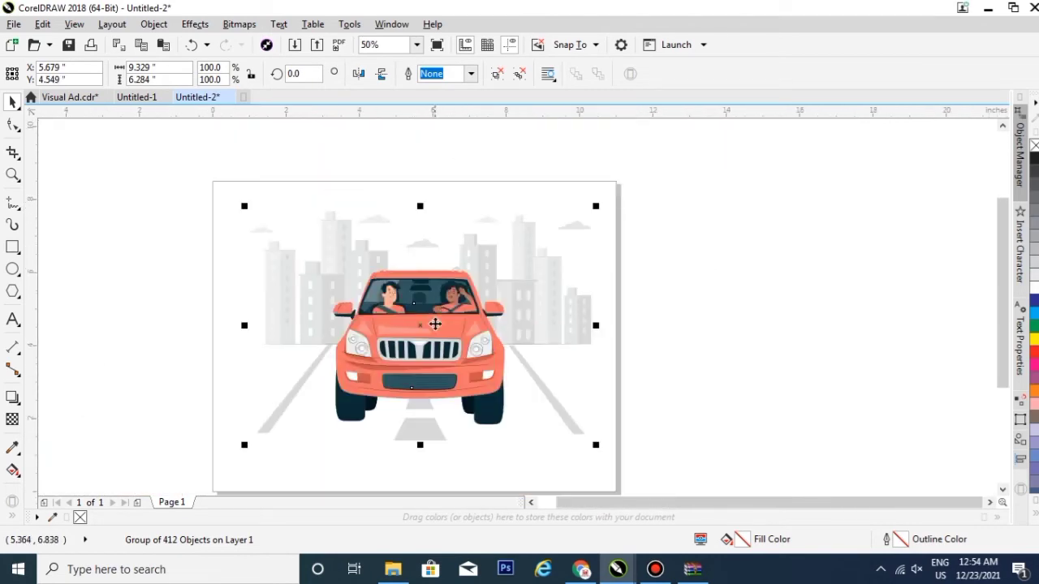
# - Ungroup the artwork and fill the car body with magenta (C0 M100 Y0 K0), then return to Chrome
pyautogui.click(519, 75)
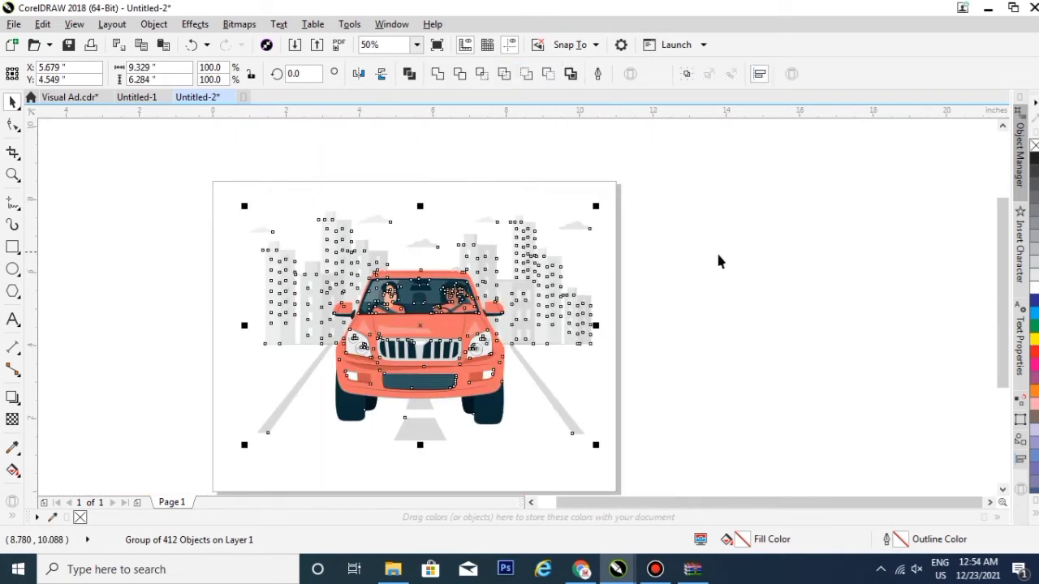
pyautogui.click(690, 309)
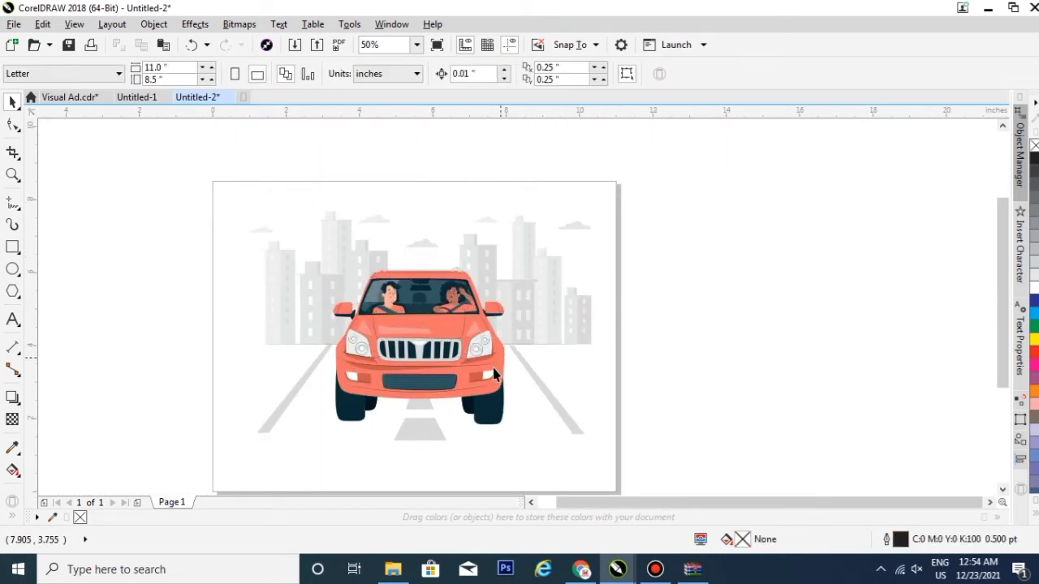
pyautogui.click(443, 333)
pyautogui.click(1036, 270)
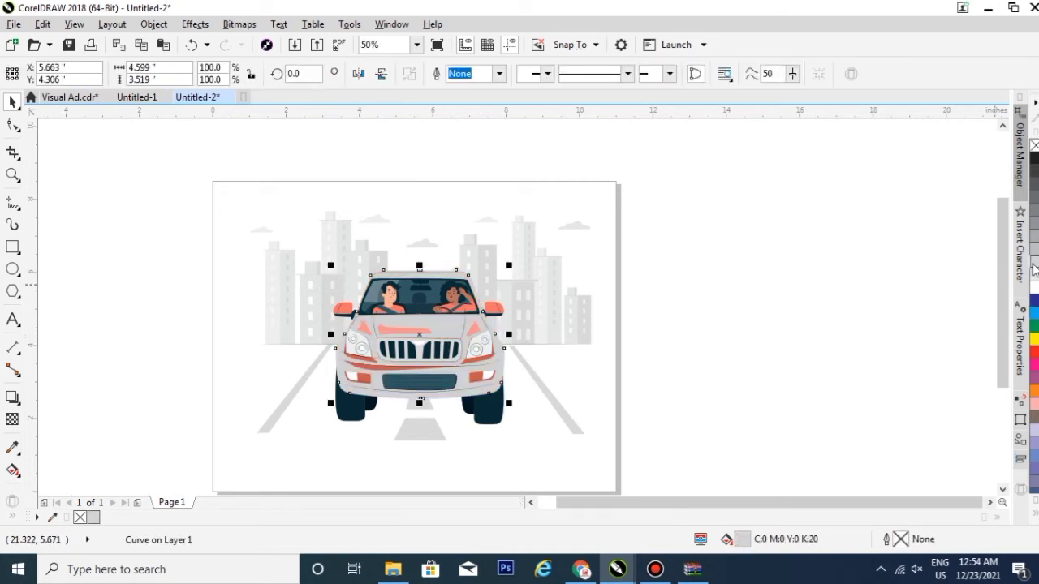
pyautogui.click(1036, 367)
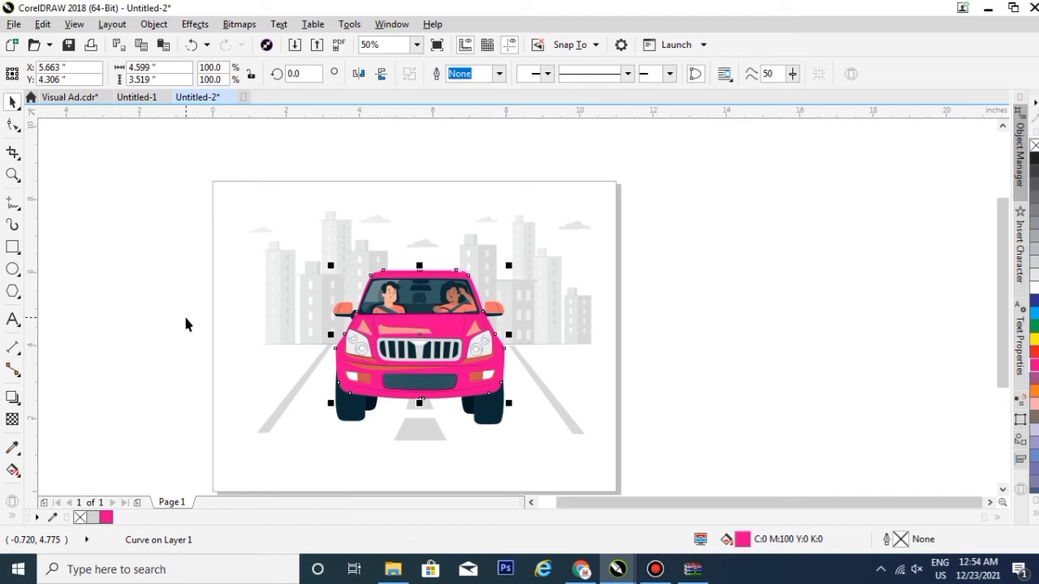
pyautogui.click(581, 569)
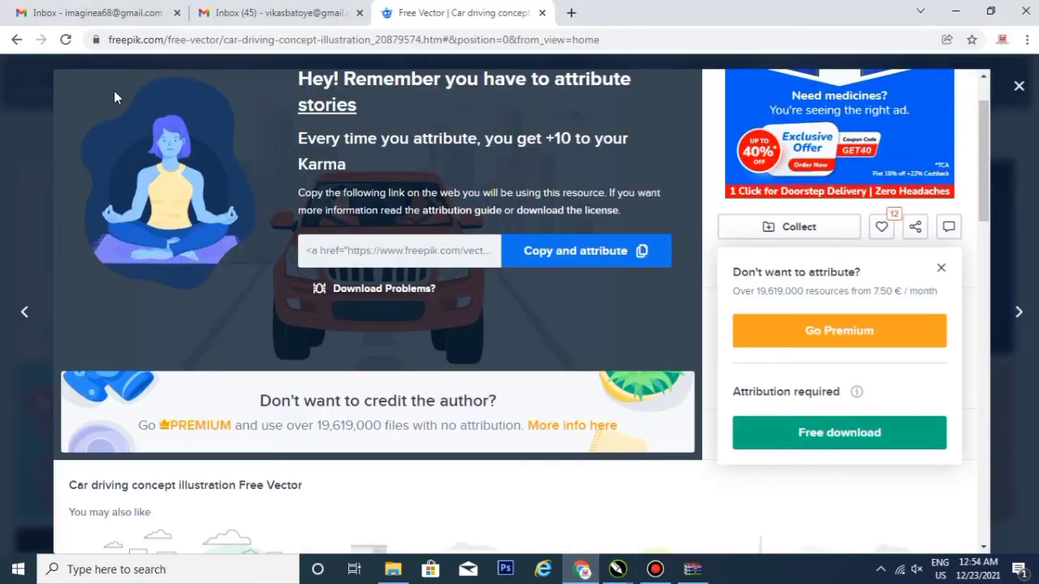
# - Dismiss the attribution notice and search Freepik for 'flyer'
pyautogui.click(1019, 86)
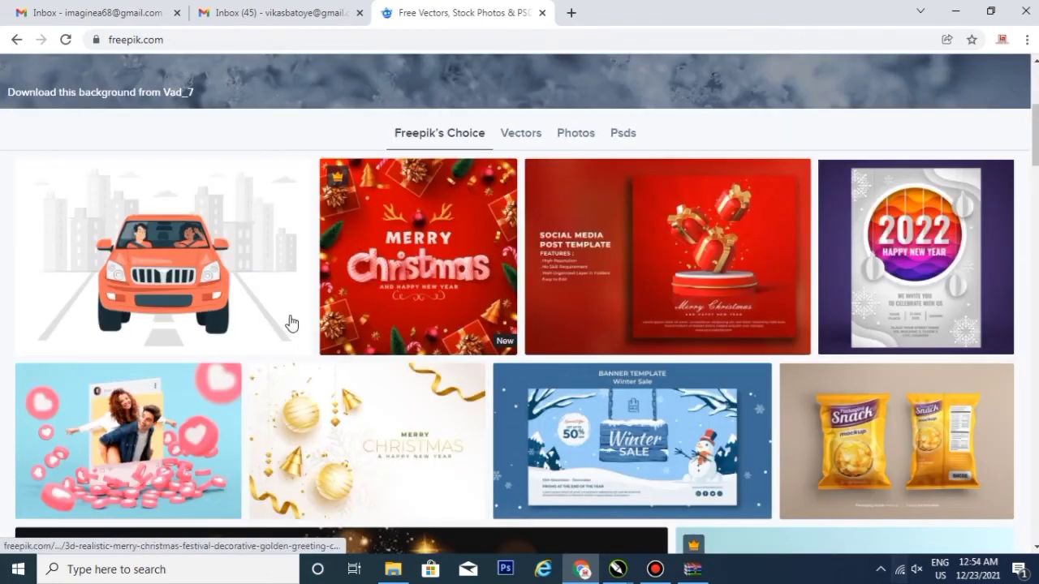
pyautogui.scroll(4, 288, 324)
pyautogui.click(438, 243)
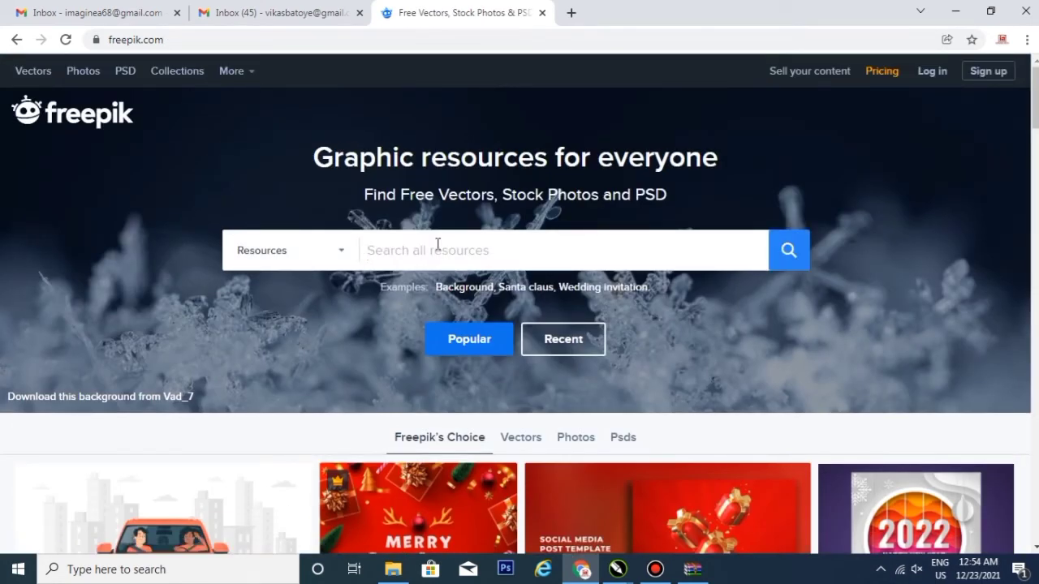
pyautogui.write('flyer')
pyautogui.press('Return')
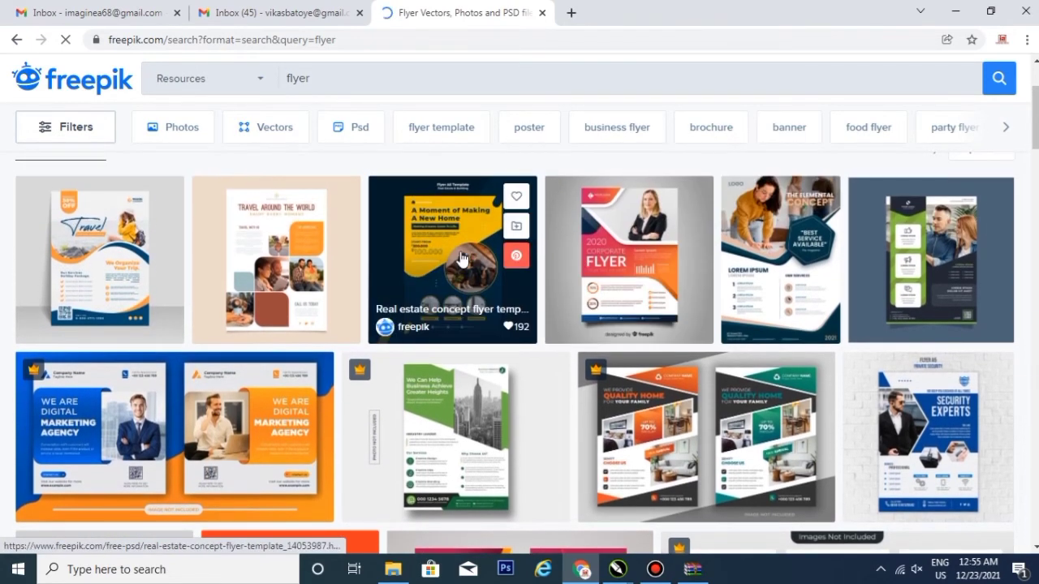
# - Open and download the real-estate flyer template, close its preview, and start a new tab
pyautogui.click(463, 264)
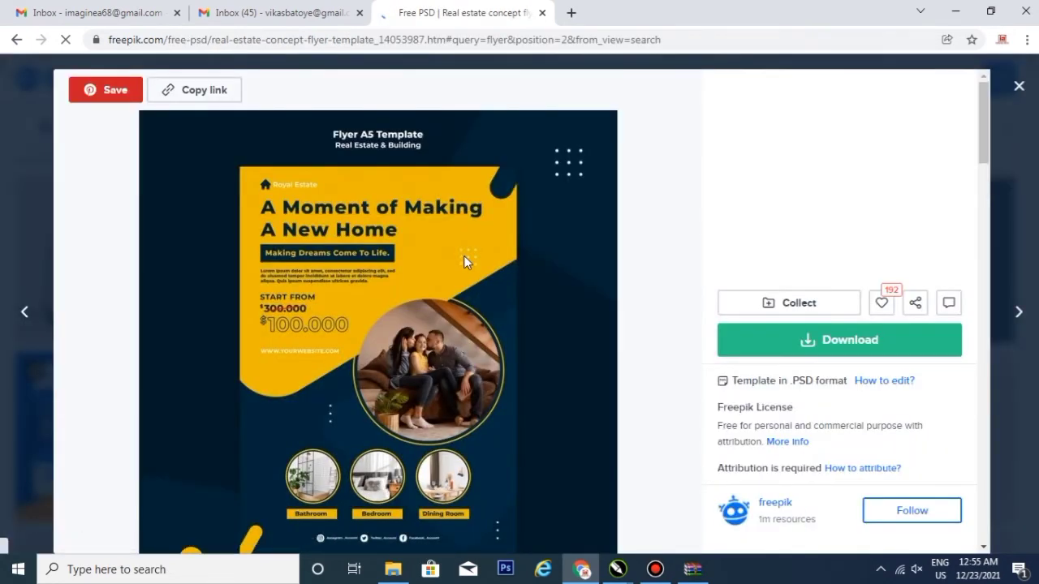
pyautogui.scroll(-1, 922, 268)
pyautogui.click(848, 270)
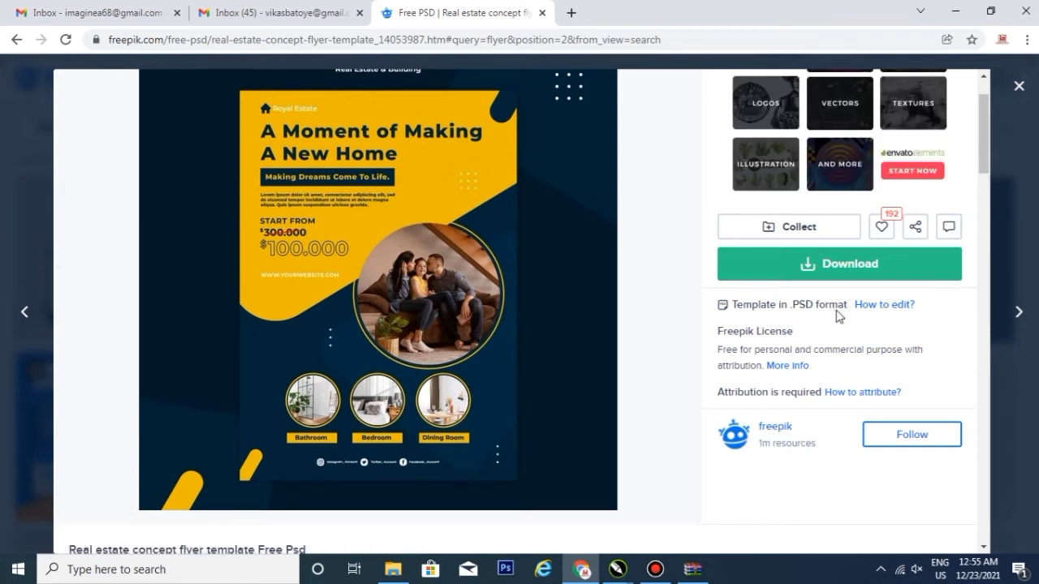
pyautogui.scroll(1, 839, 316)
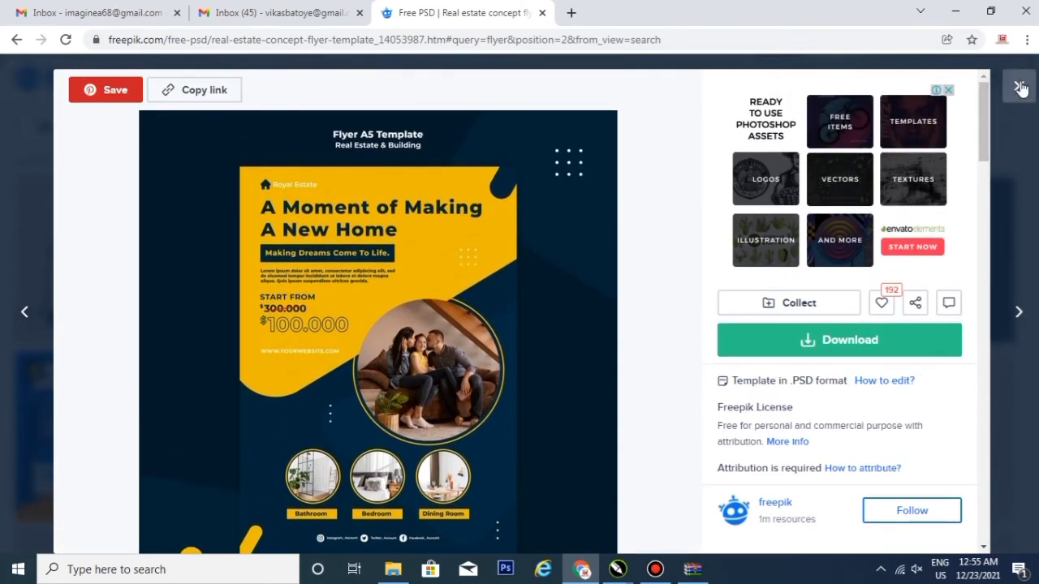
pyautogui.click(1021, 87)
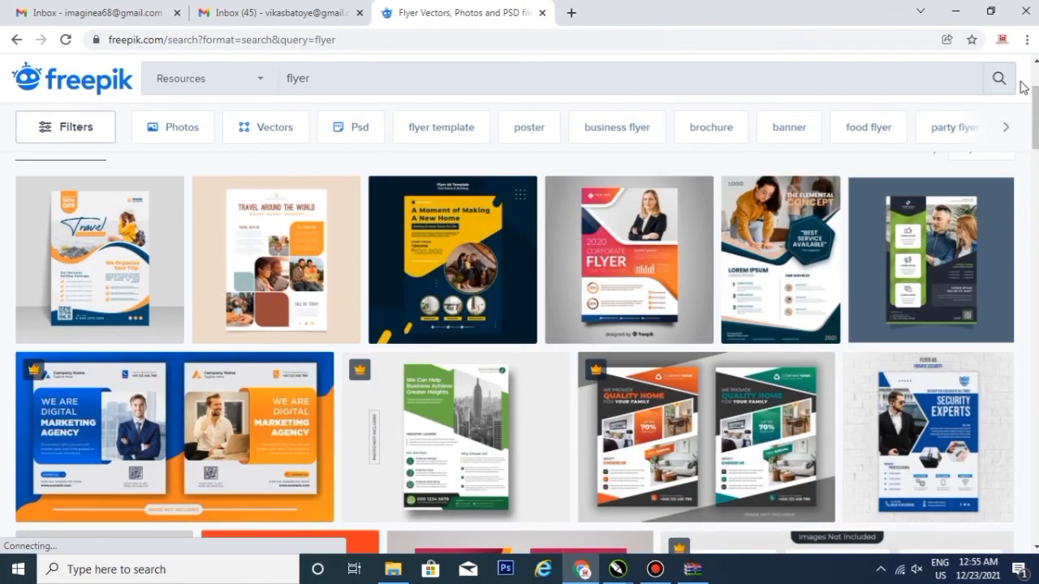
pyautogui.click(571, 13)
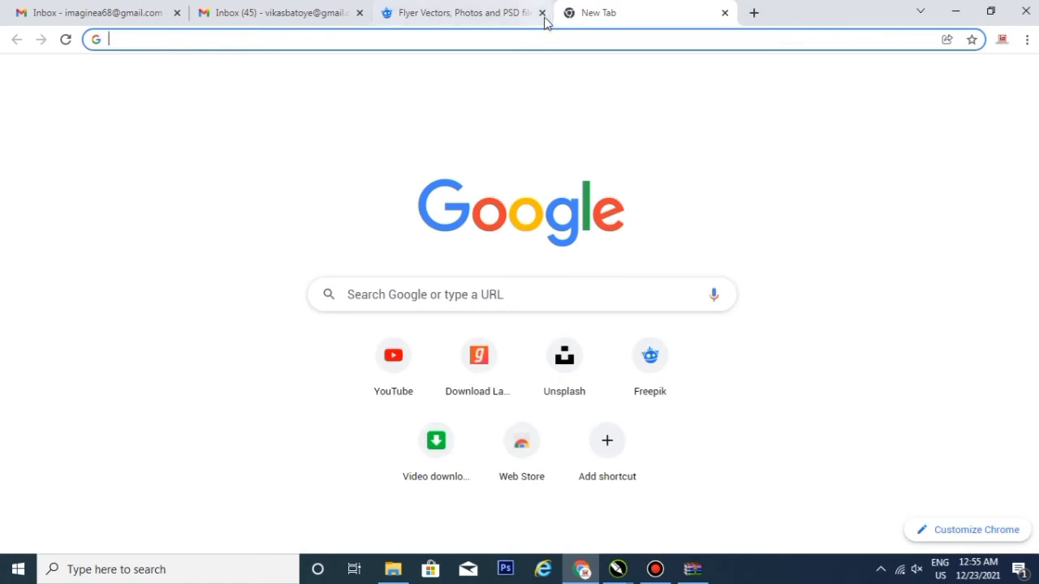
# - Close the Freepik tab, Google 'vecteezy', and open the Vecteezy website from the results
pyautogui.click(395, 299)
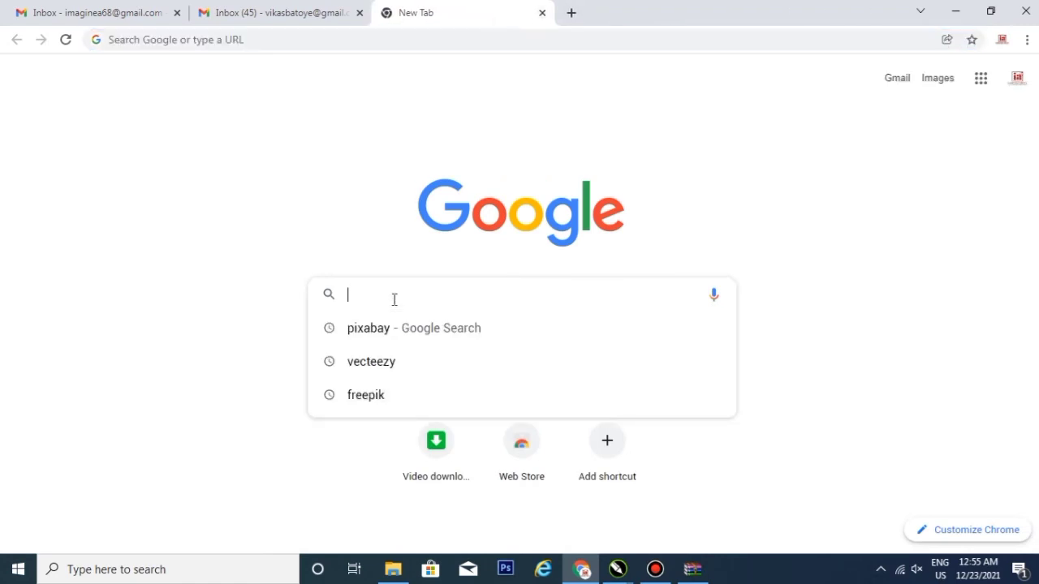
pyautogui.write('ve')
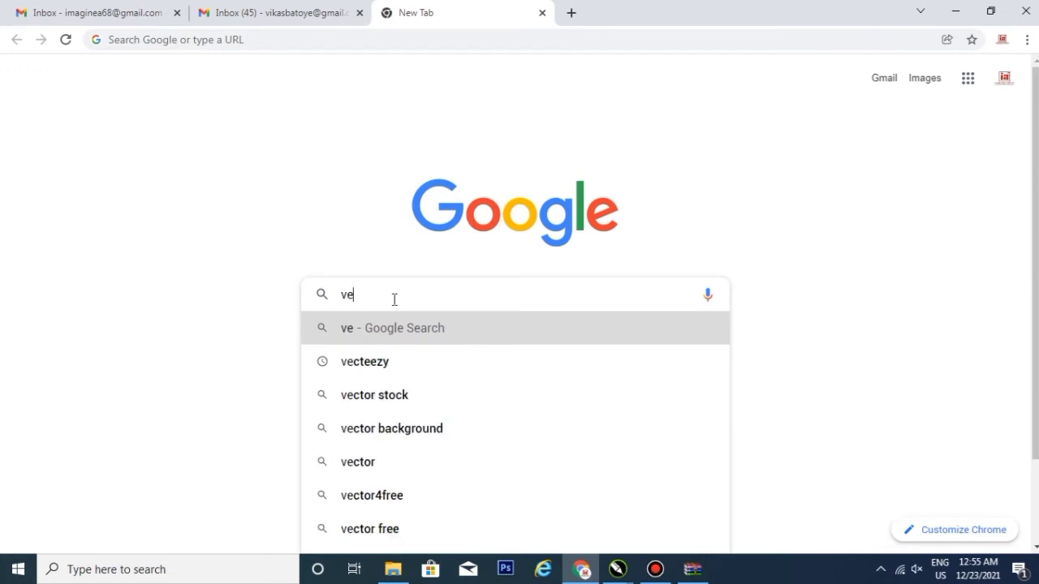
pyautogui.write('cee')
pyautogui.press('BackSpace')
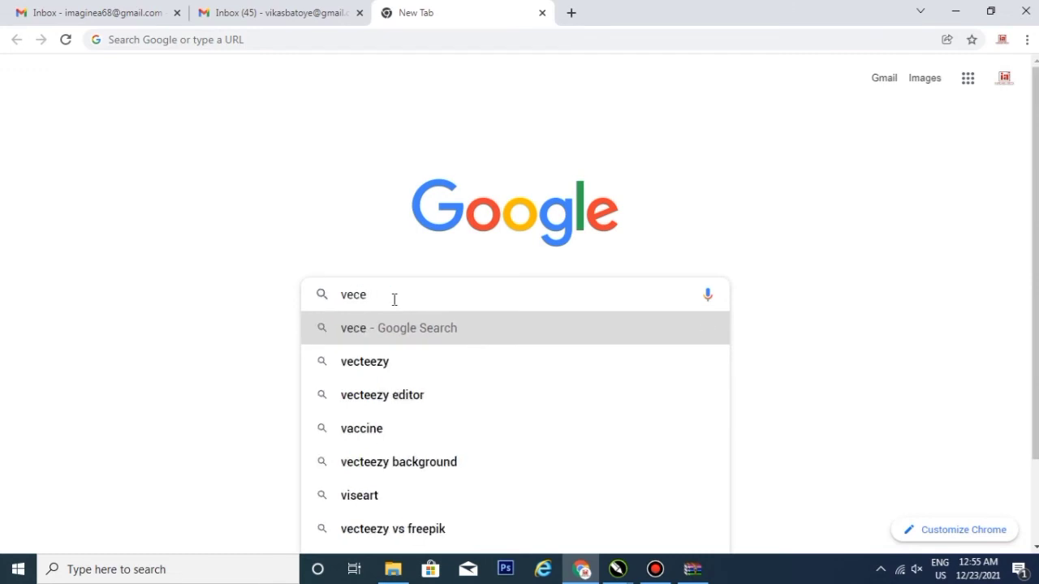
pyautogui.press('BackSpace')
pyautogui.press('BackSpace')
pyautogui.write('ctee')
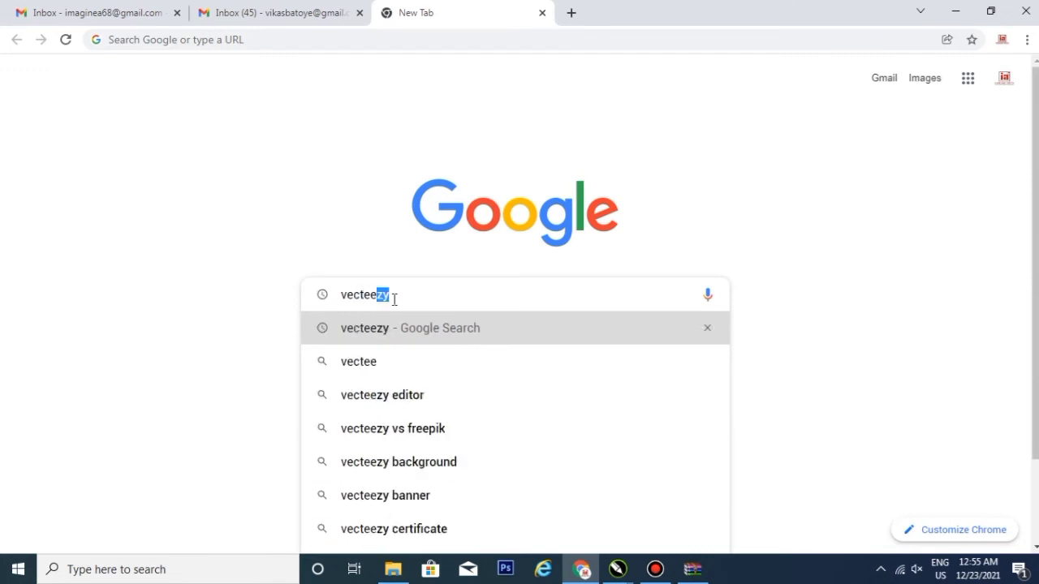
pyautogui.write('zy')
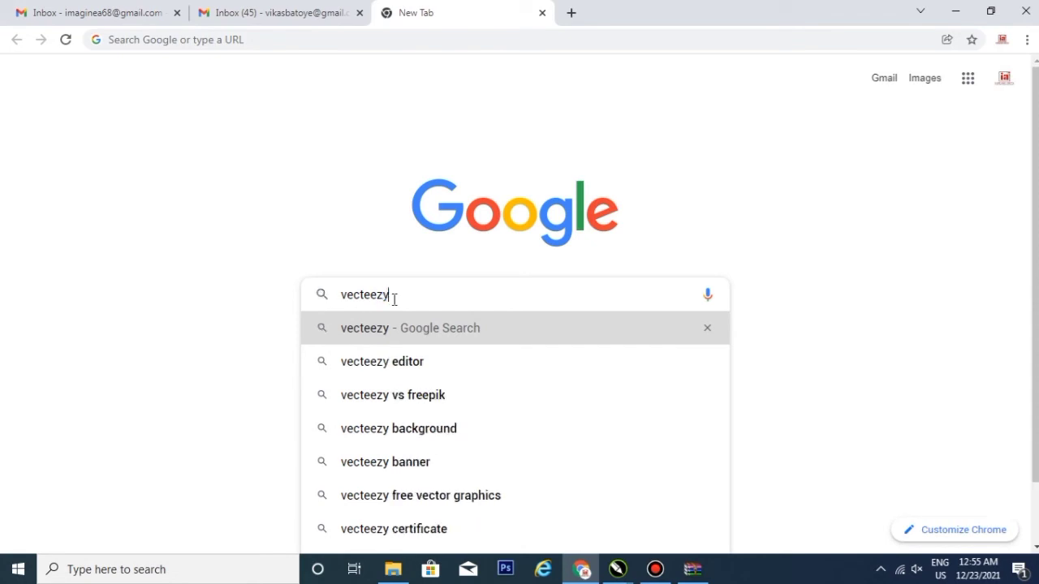
pyautogui.press('Return')
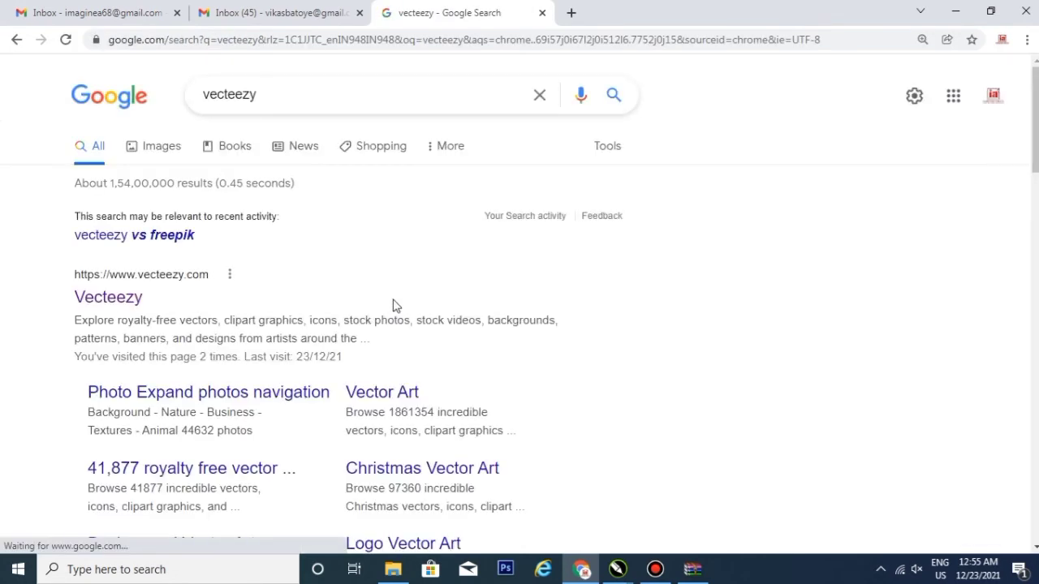
pyautogui.click(120, 305)
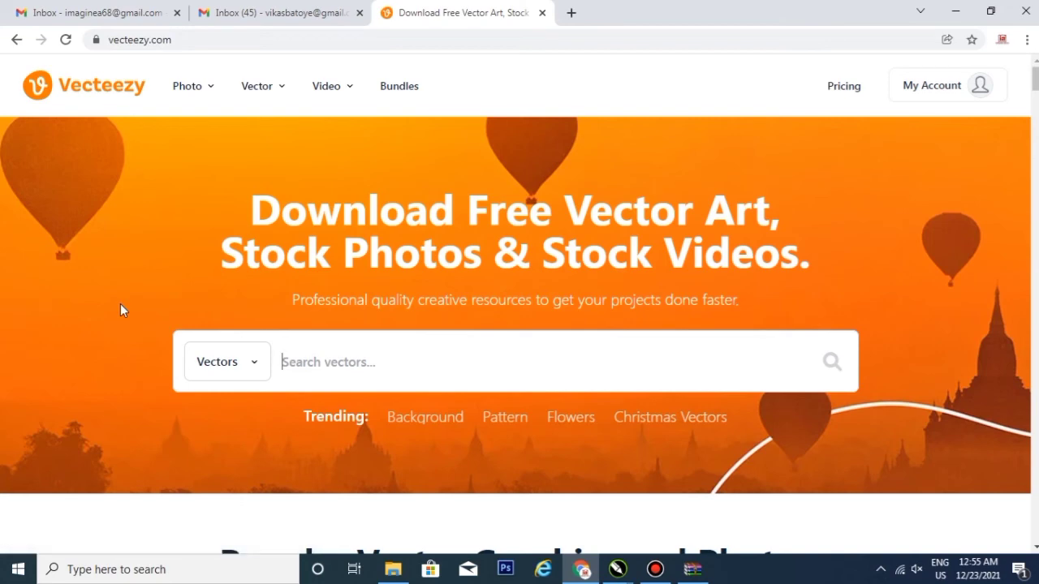
# - Browse the Popular Vector Graphics and Photos grid and open the black-frame-on-yellow flat lay photo
pyautogui.scroll(-5, 122, 309)
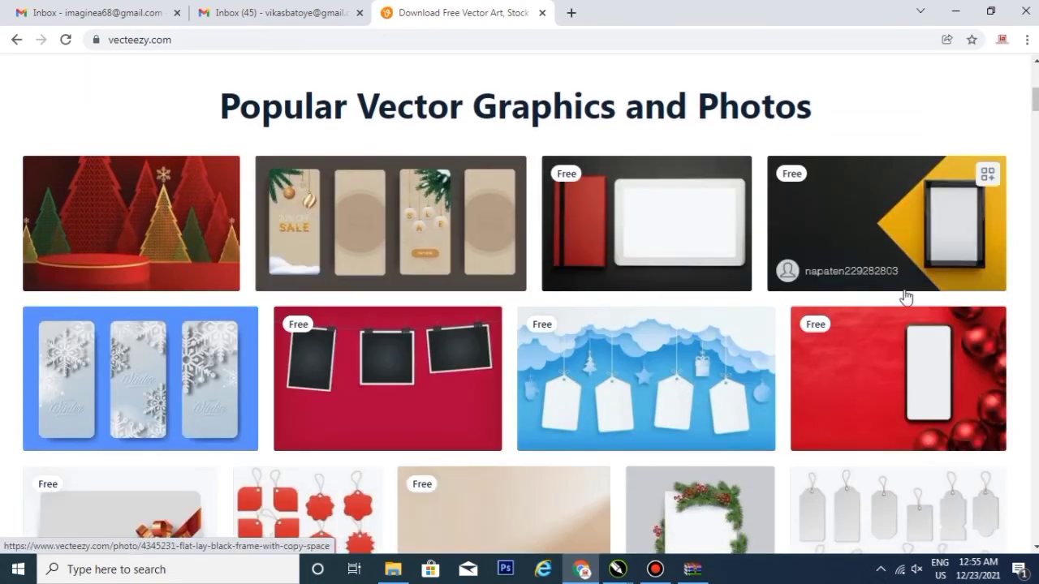
pyautogui.scroll(-2, 906, 298)
pyautogui.scroll(-2, 906, 298)
pyautogui.scroll(-3, 906, 298)
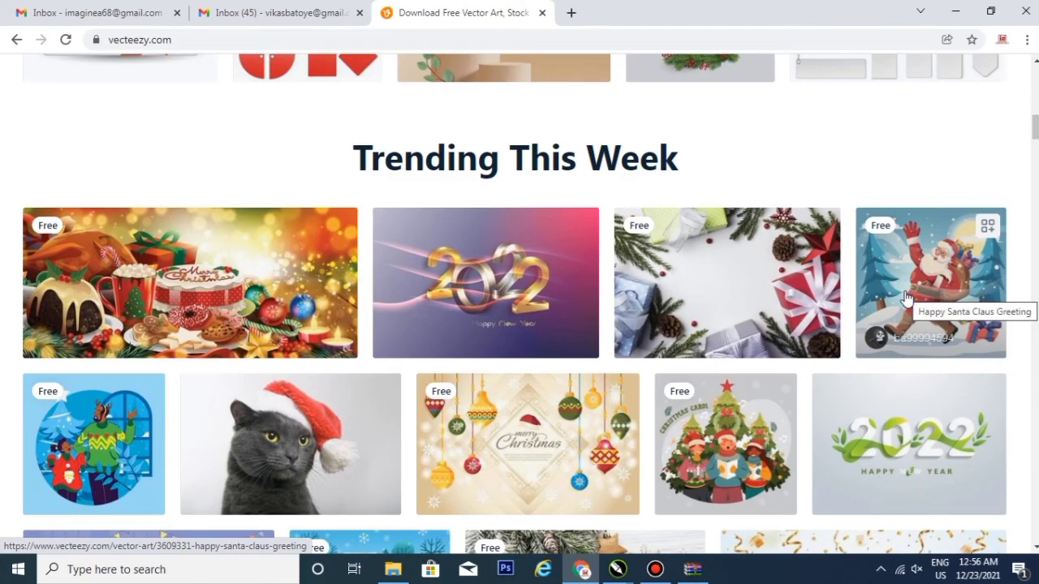
pyautogui.scroll(-3, 675, 295)
pyautogui.scroll(-1, 680, 294)
pyautogui.scroll(8, 680, 294)
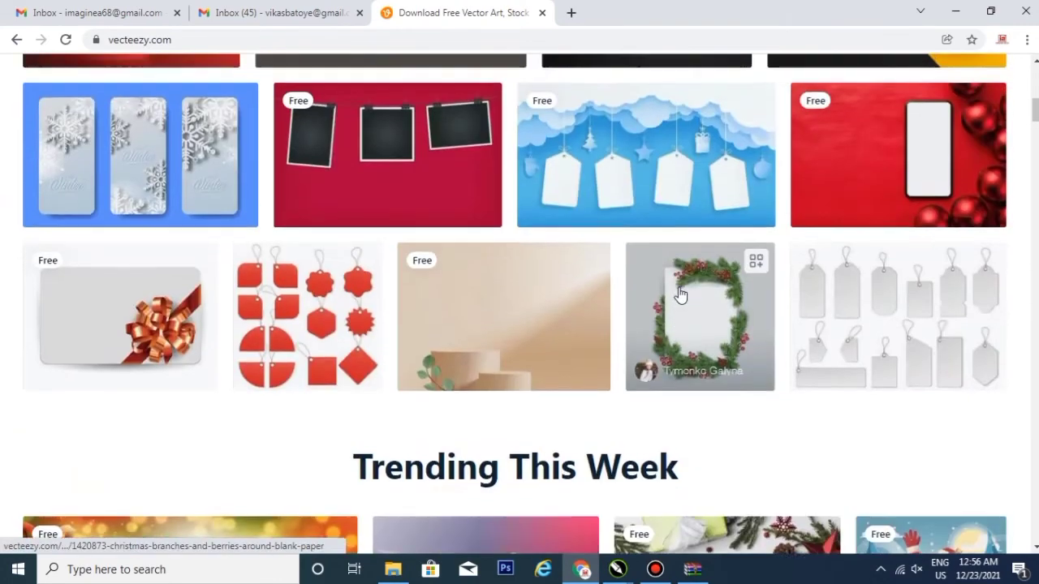
pyautogui.scroll(4, 680, 295)
pyautogui.scroll(1, 391, 164)
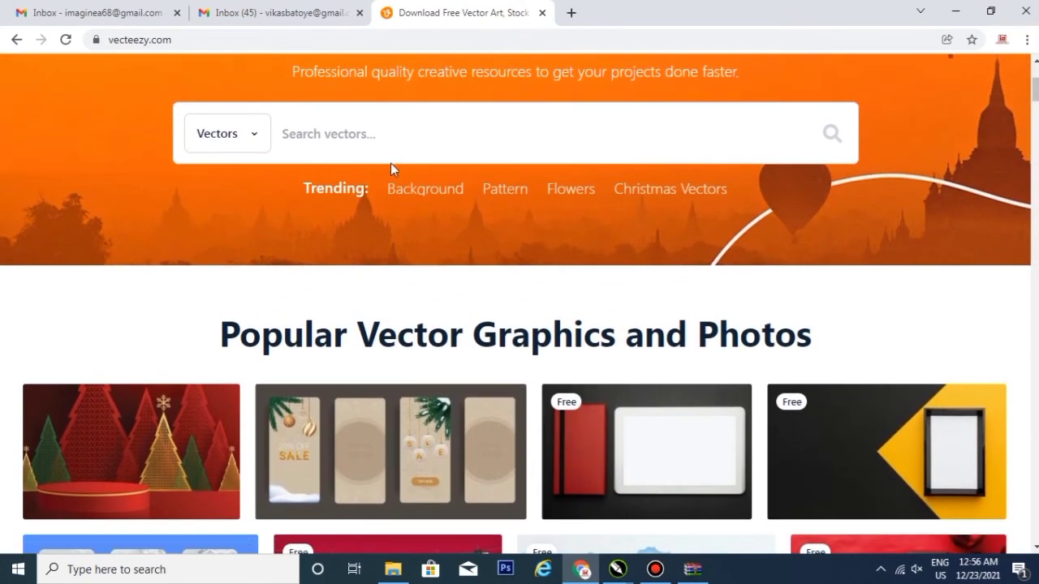
pyautogui.scroll(-2, 722, 341)
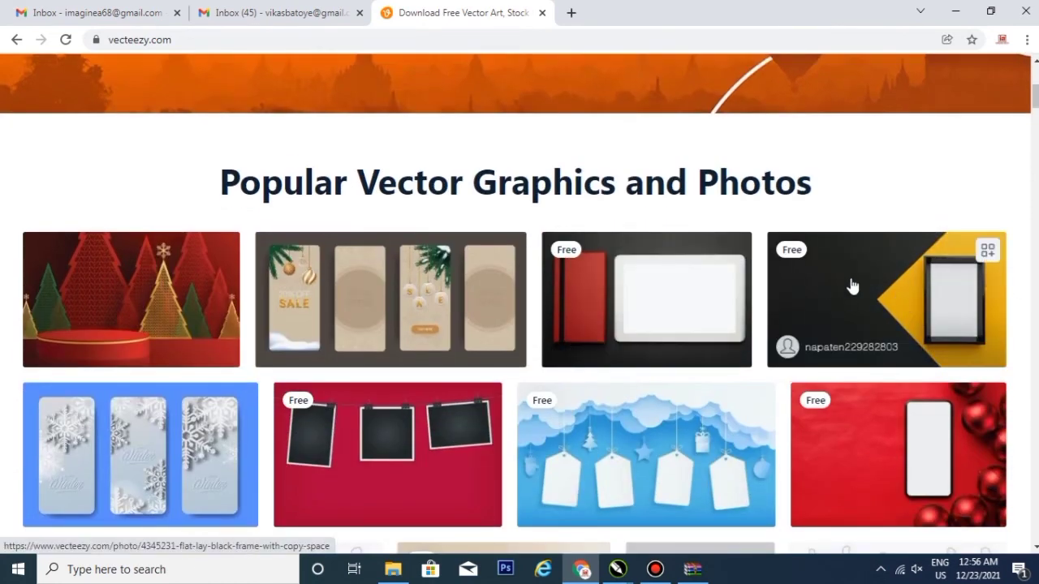
pyautogui.click(891, 284)
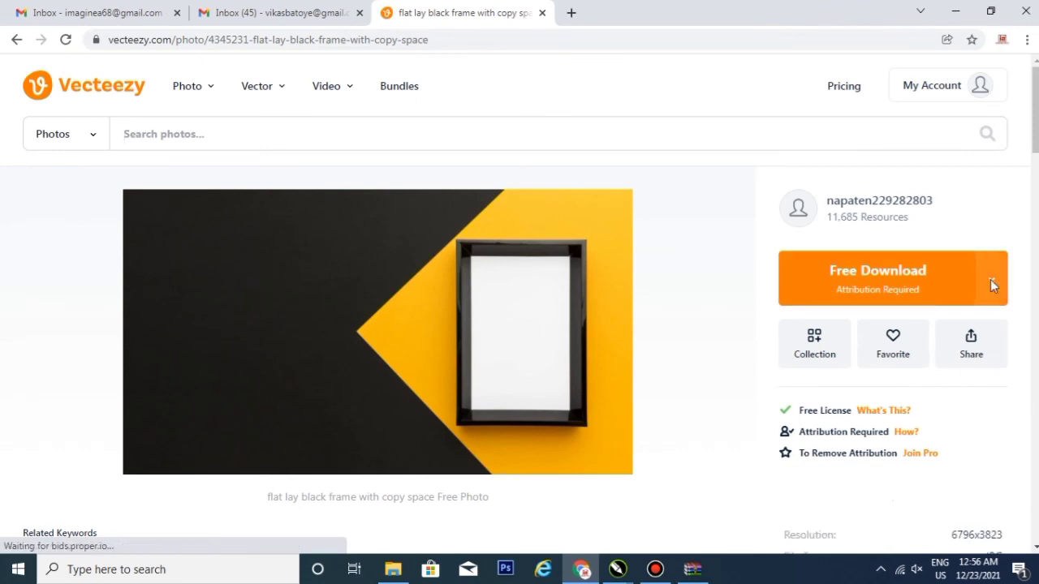
# - Download the flat lay black frame photo with Free Download under the Free License
pyautogui.click(992, 281)
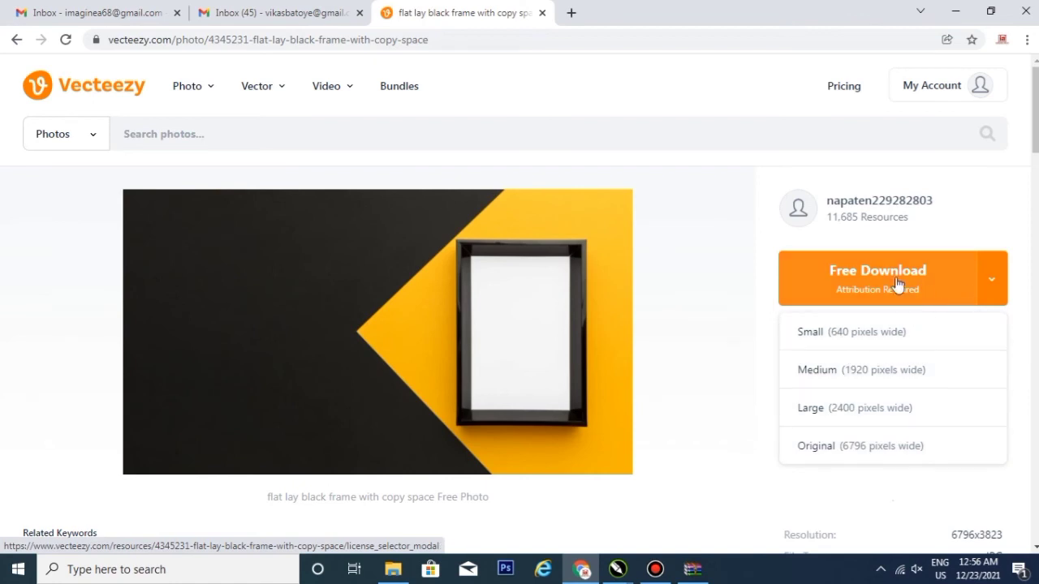
pyautogui.click(838, 277)
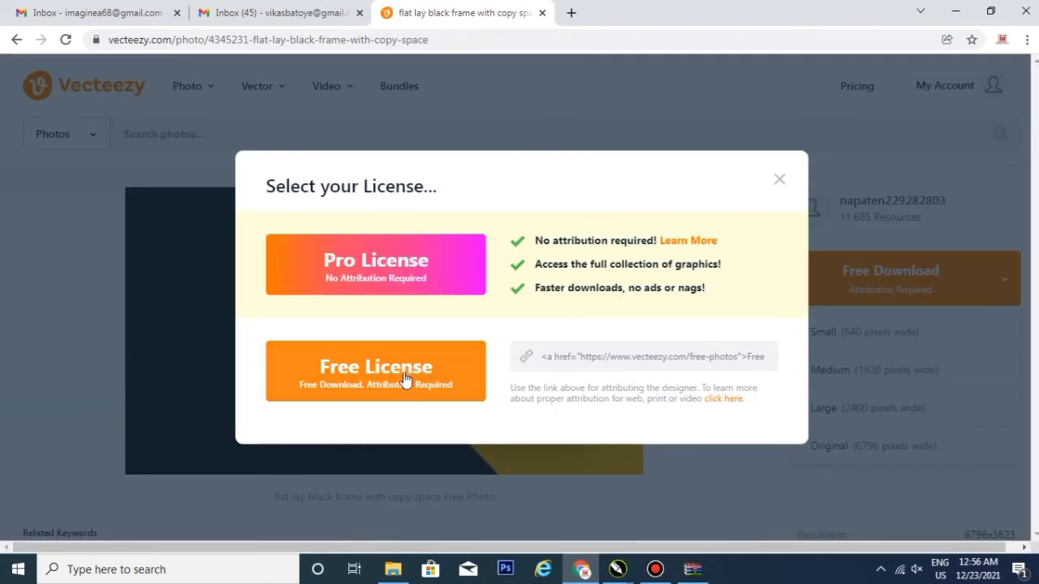
pyautogui.click(331, 374)
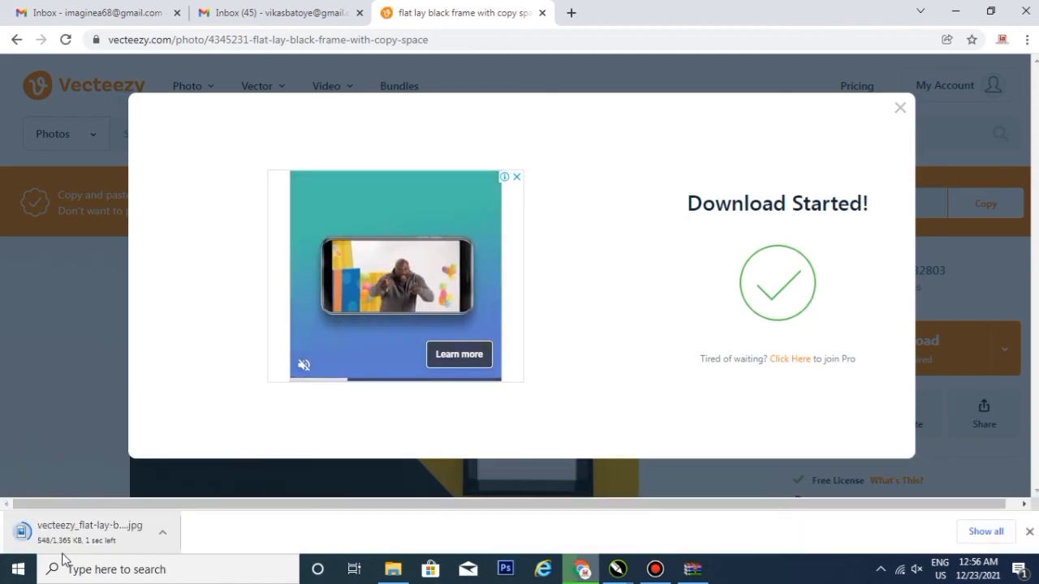
pyautogui.click(27, 539)
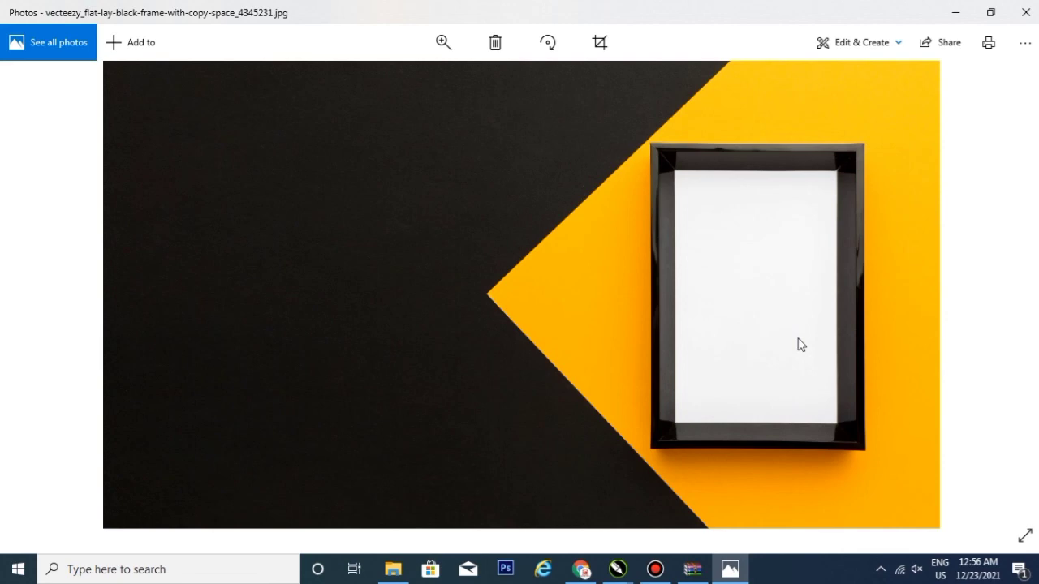
# - Close the photo viewer and Download Started popup, then go back to Vecteezy's home page
pyautogui.click(1026, 13)
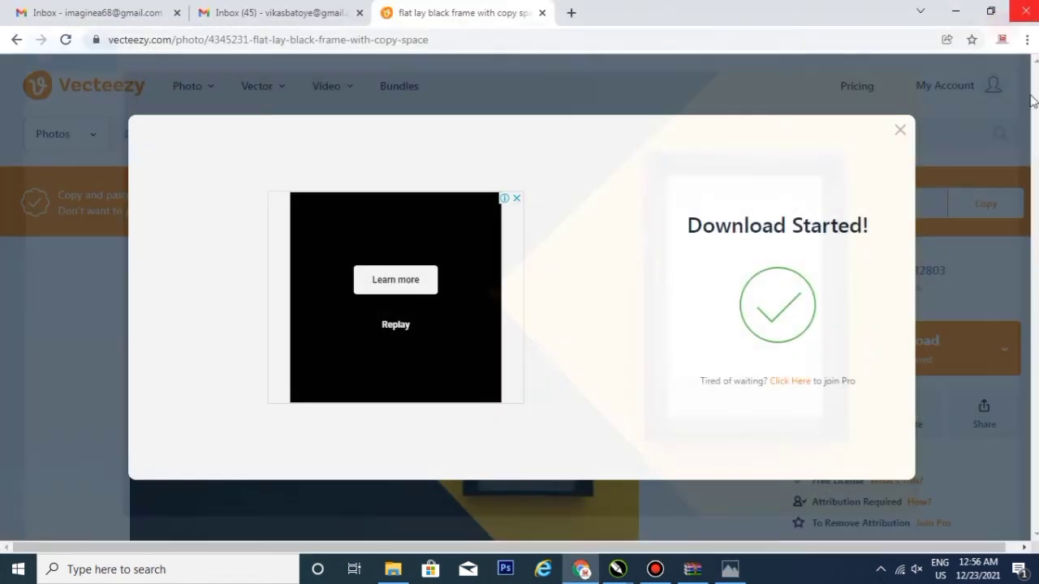
pyautogui.click(899, 130)
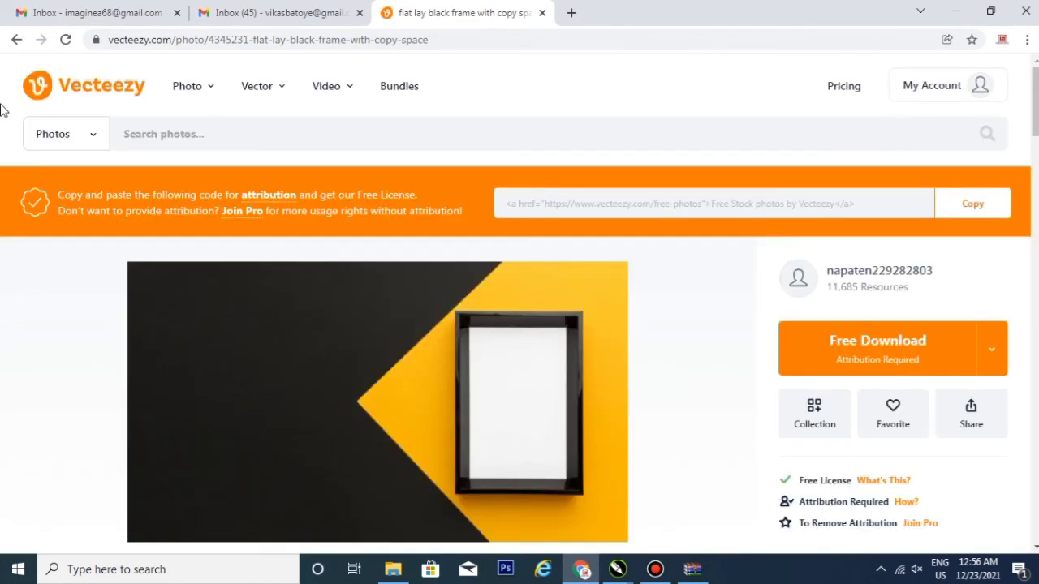
pyautogui.scroll(-2, 747, 324)
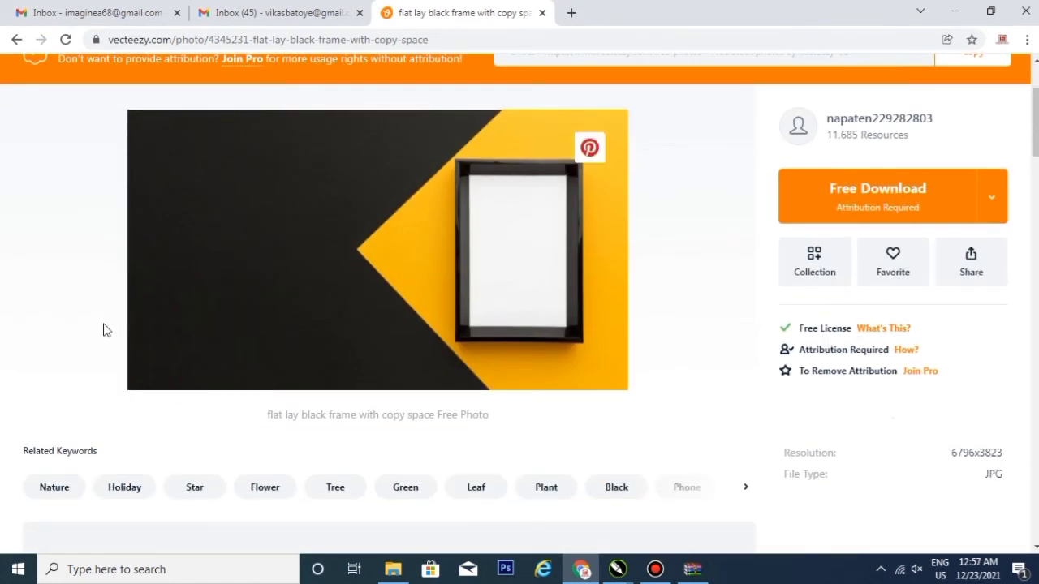
pyautogui.scroll(2, 10, 162)
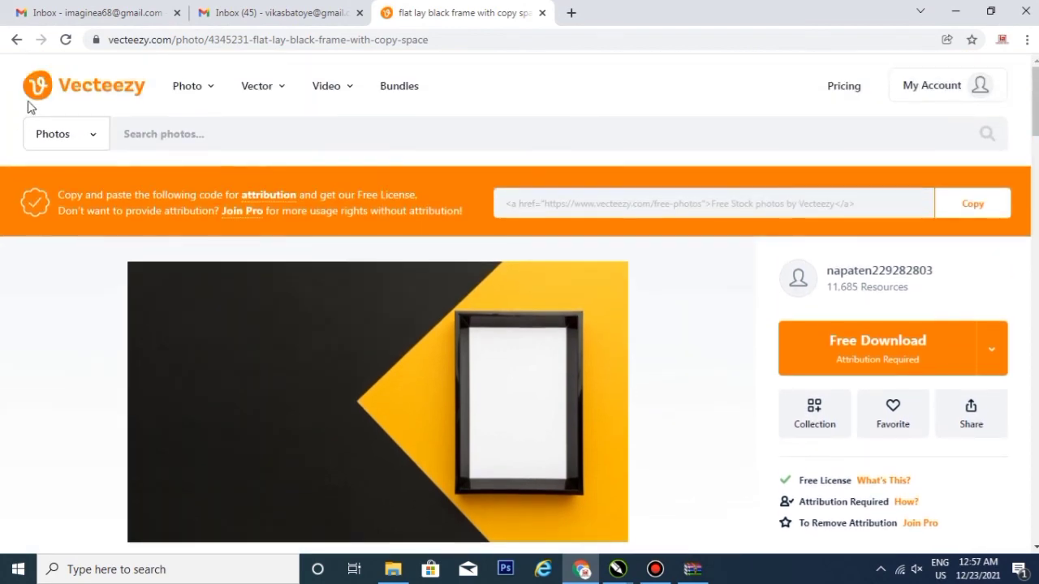
pyautogui.click(17, 40)
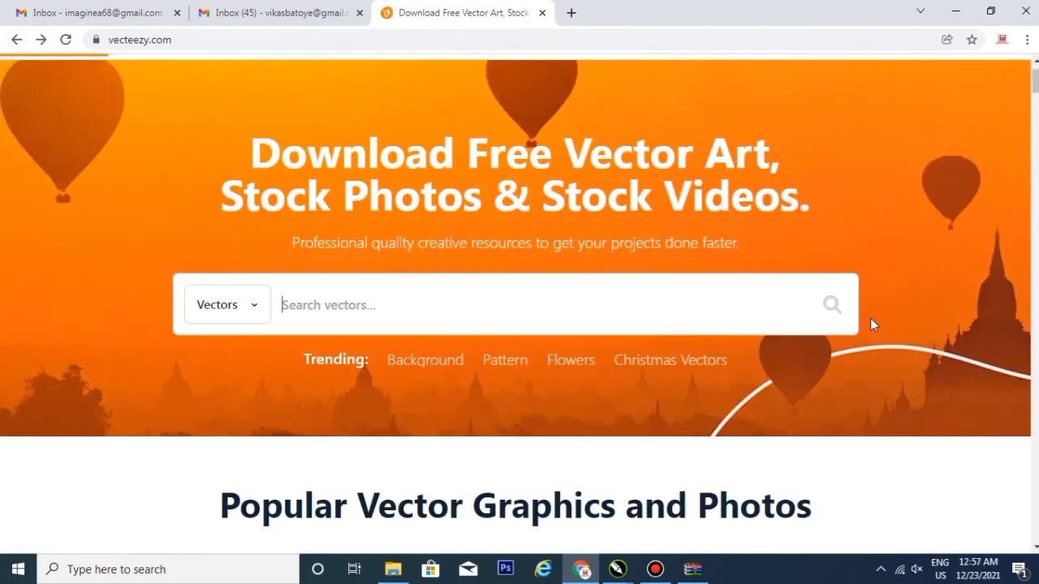